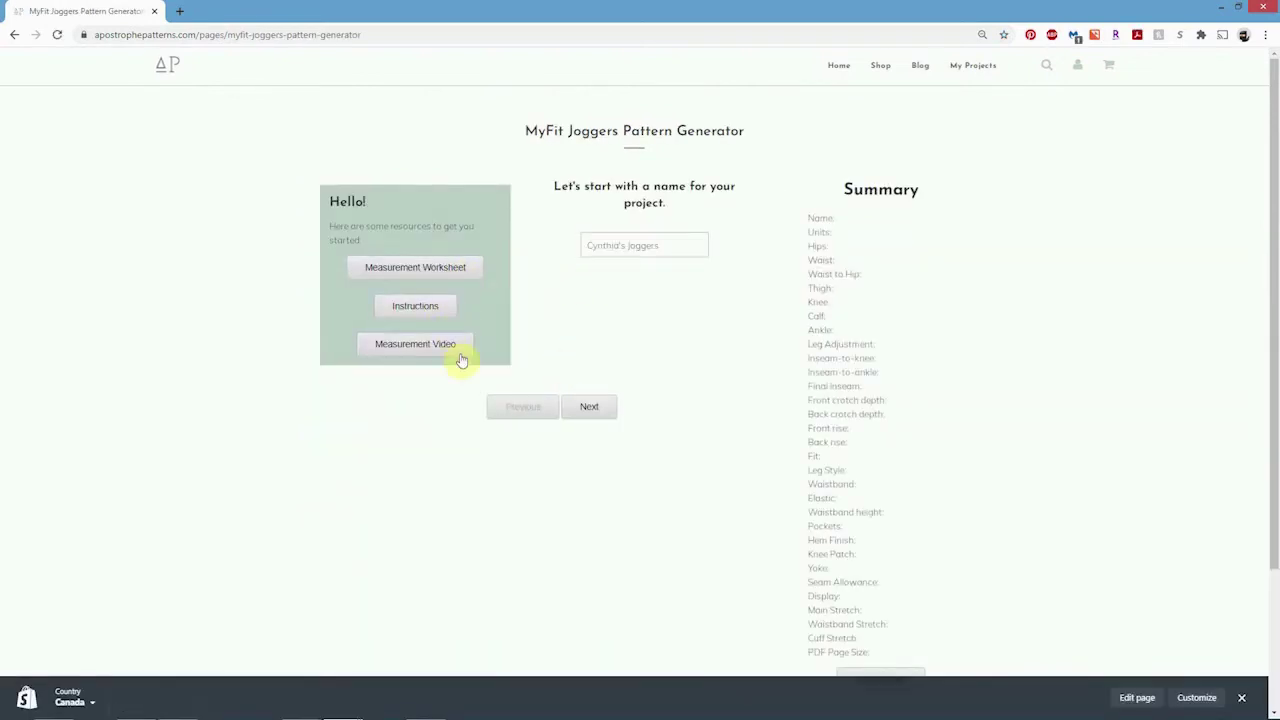
# Name the project with the owner's short name plus "demo" and keep Imperial (inches) as the units.
pyautogui.moveTo(674, 246); pyautogui.dragTo(604, 264)
pyautogui.write('demo')
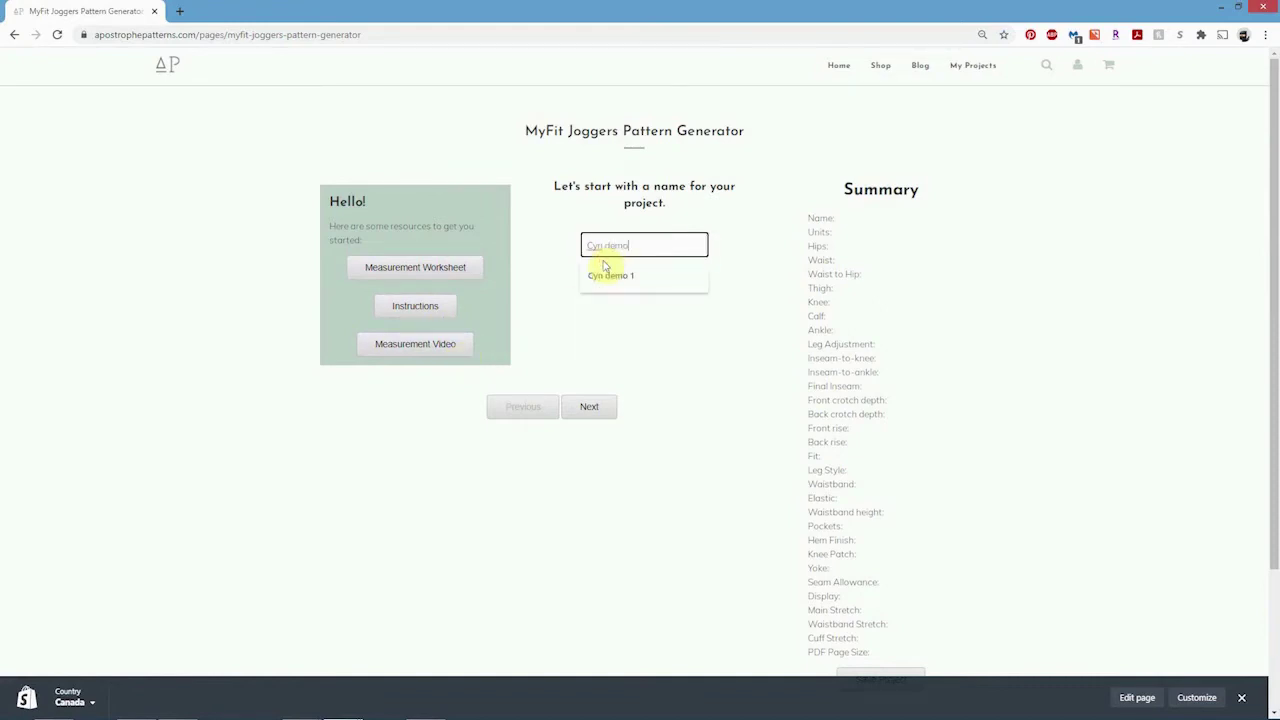
pyautogui.click(590, 408)
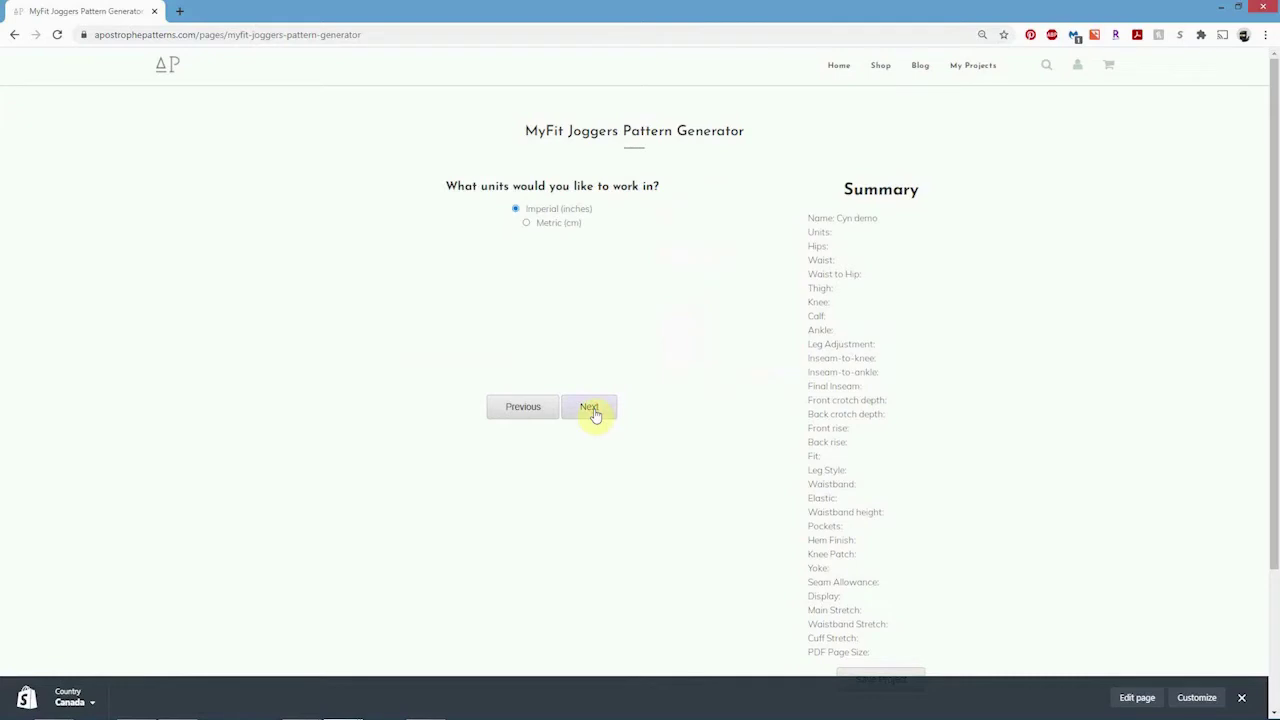
pyautogui.click(591, 408)
# Account for an uneven hip measurement, entering 22 inches for the front half and 22 inches for the back half.
pyautogui.click(602, 318)
pyautogui.click(652, 366)
pyautogui.click(757, 365)
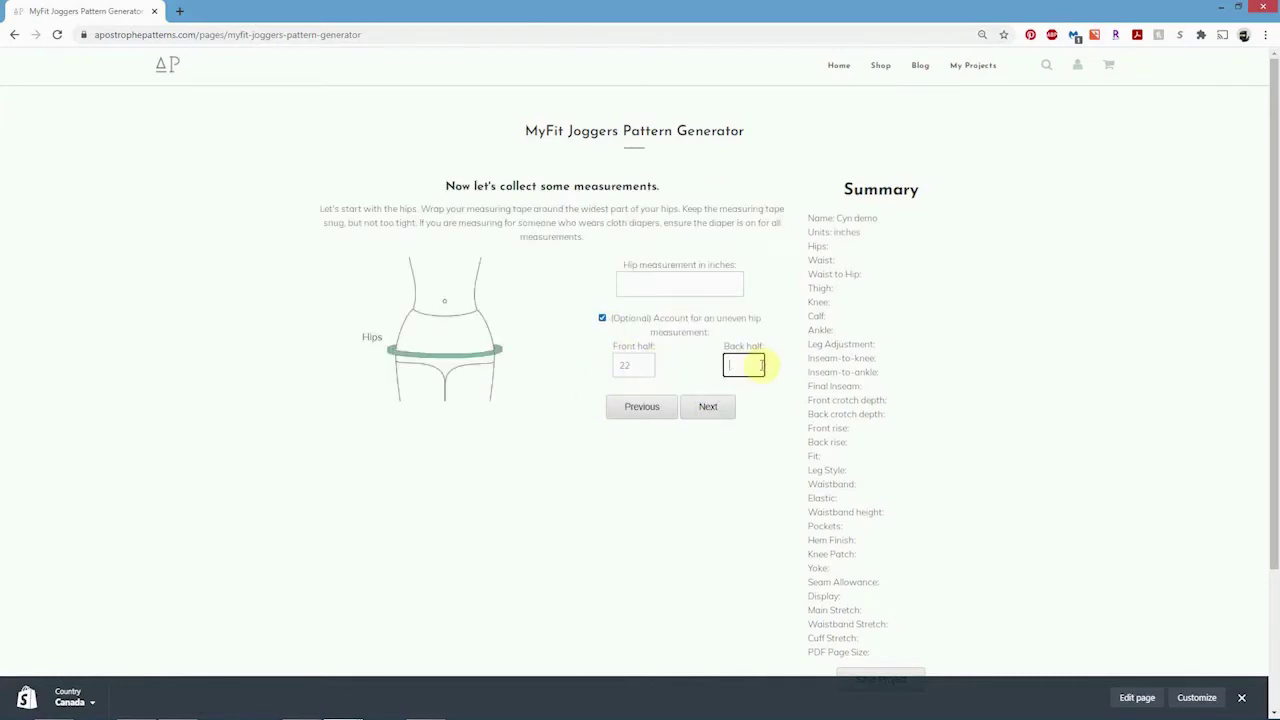
pyautogui.click(724, 407)
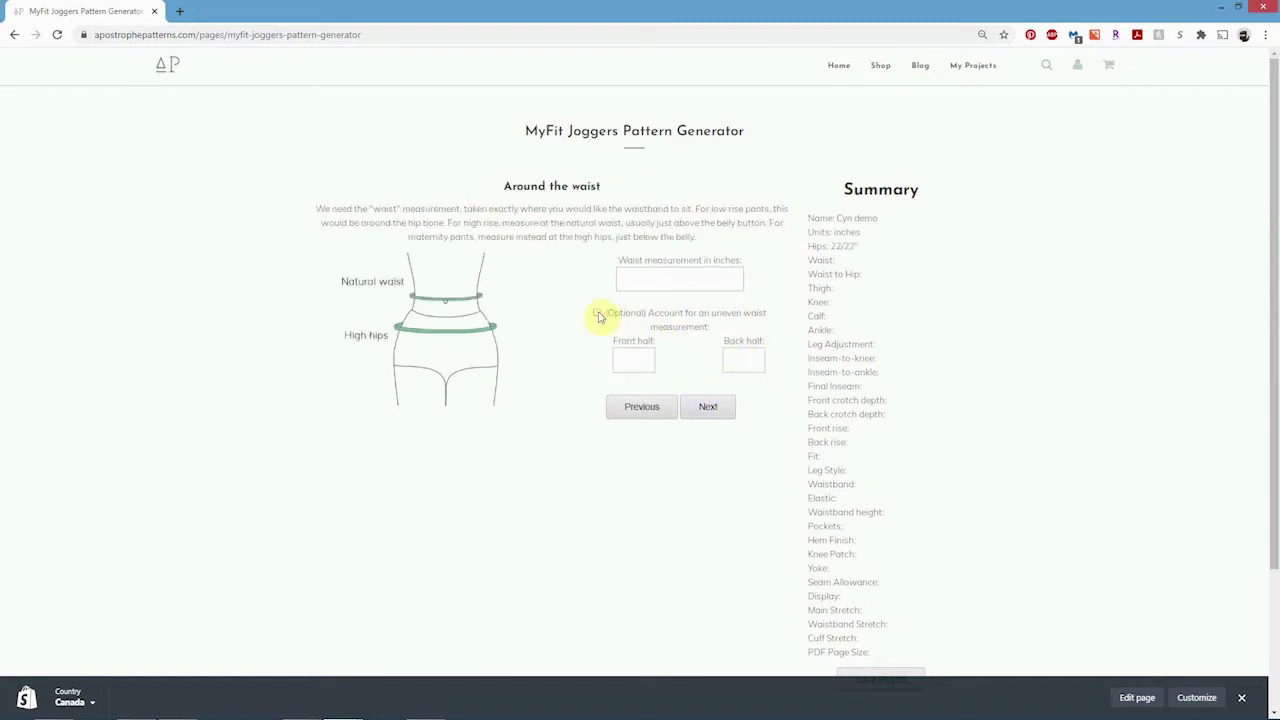
# Account for an uneven waist measurement, entering 18 inches for the front half and 17 inches for the back half.
pyautogui.click(643, 362)
pyautogui.write('18')
pyautogui.click(758, 363)
pyautogui.write('17')
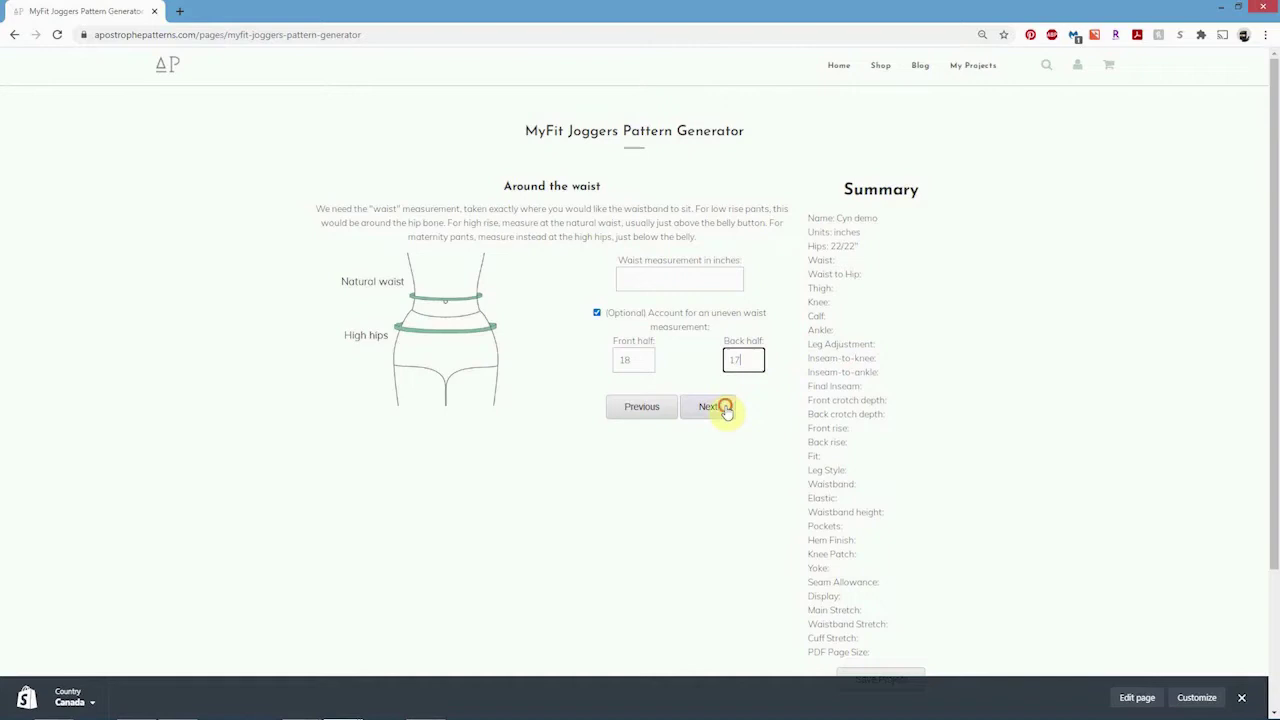
pyautogui.click(724, 407)
# Set the waist to hip measurement to 3 inches and continue.
pyautogui.click(737, 249)
pyautogui.write('3')
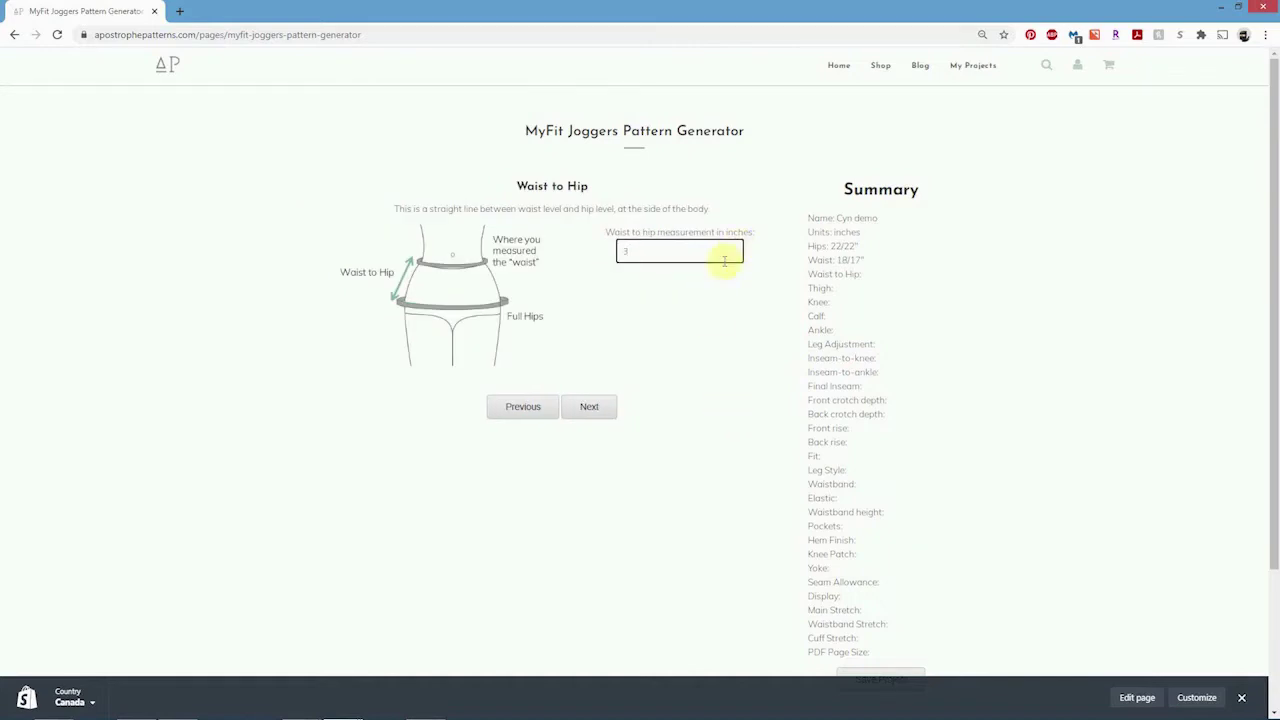
pyautogui.click(609, 413)
# Enter the leg circumferences in inches: thigh 24, knee 14, calf 13 and ankle 8.
pyautogui.click(729, 224)
pyautogui.write('24')
pyautogui.click(732, 270)
pyautogui.click(729, 318)
pyautogui.write('13')
pyautogui.click(724, 371)
pyautogui.write('8')
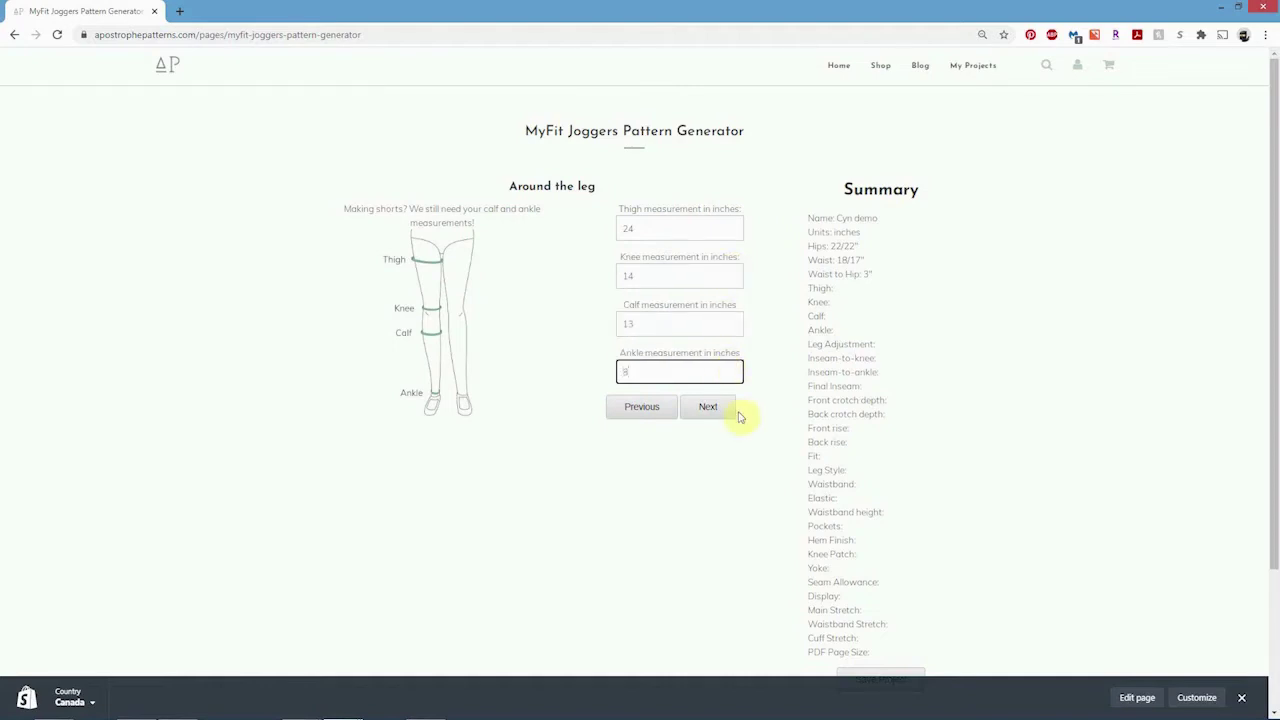
pyautogui.click(731, 413)
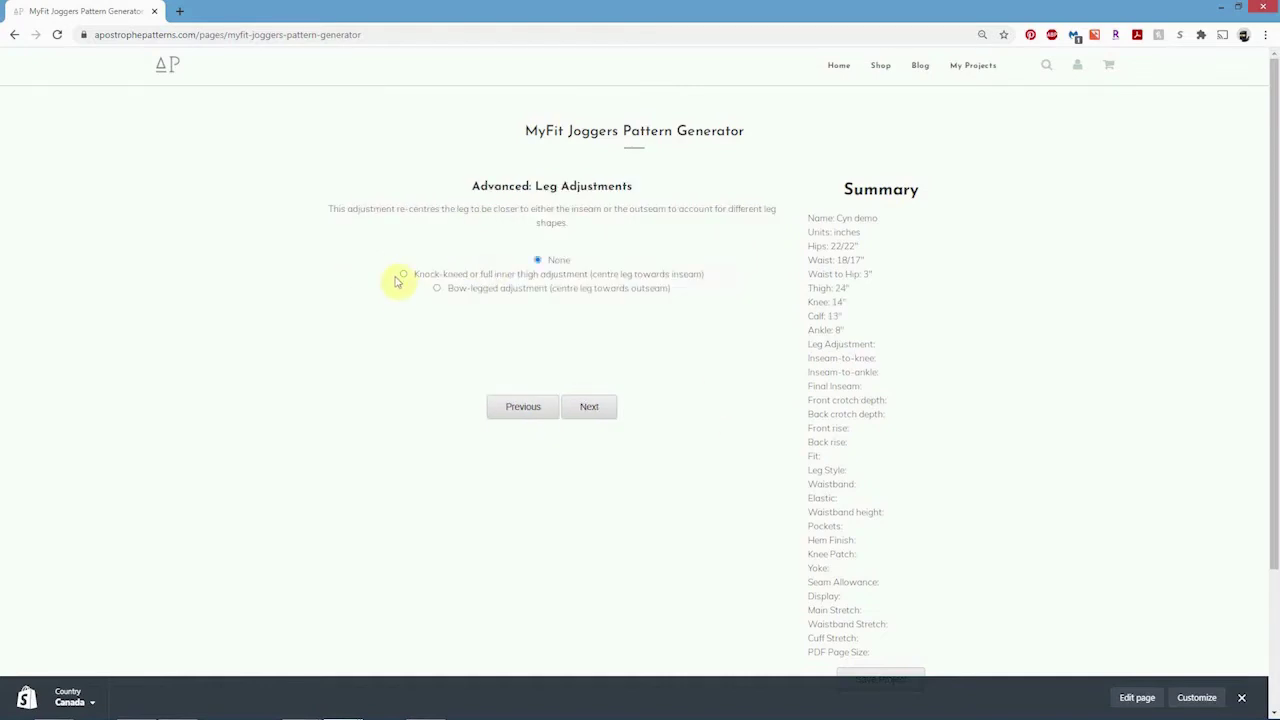
# Keep the leg adjustment at None and set the inseam to 13 inches to knee, 31 to ankle and 32 to a custom hem.
pyautogui.click(595, 410)
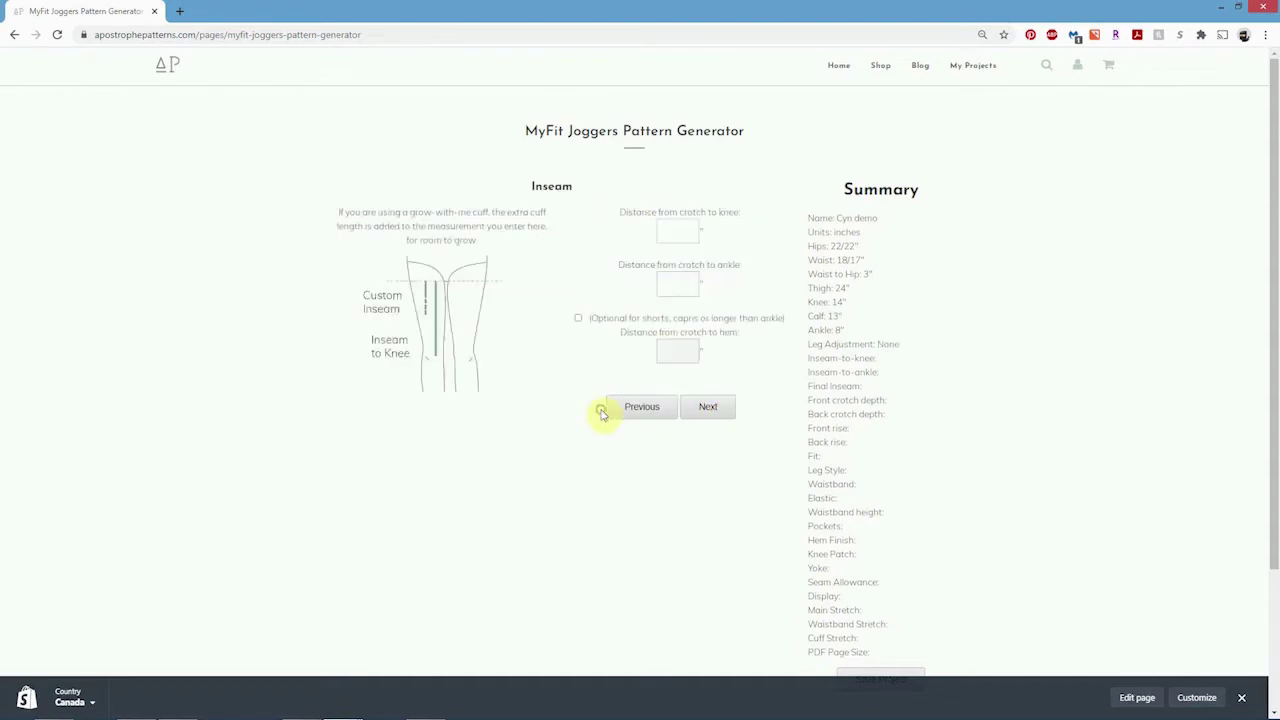
pyautogui.click(688, 233)
pyautogui.click(689, 284)
pyautogui.write('31')
pyautogui.click(579, 320)
pyautogui.click(688, 351)
pyautogui.write('32')
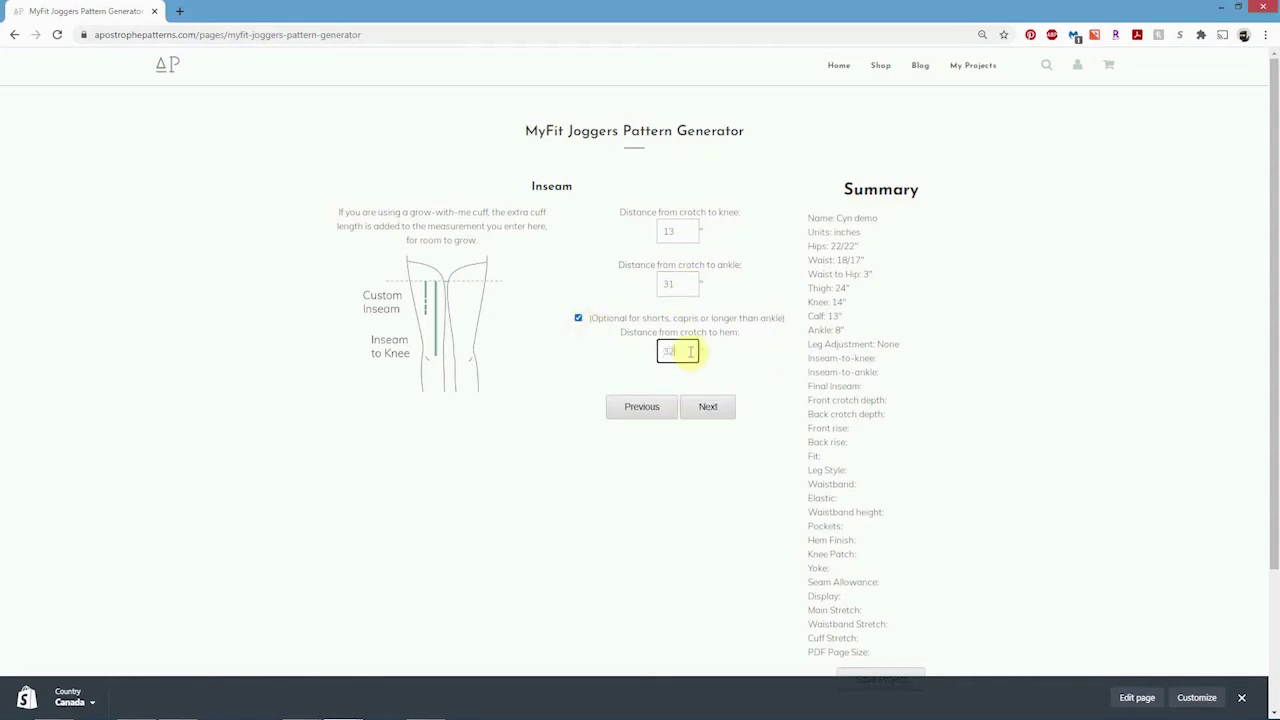
pyautogui.click(709, 406)
# Set the front crotch depth to 8 inches and the back crotch depth to 10 inches.
pyautogui.click(733, 247)
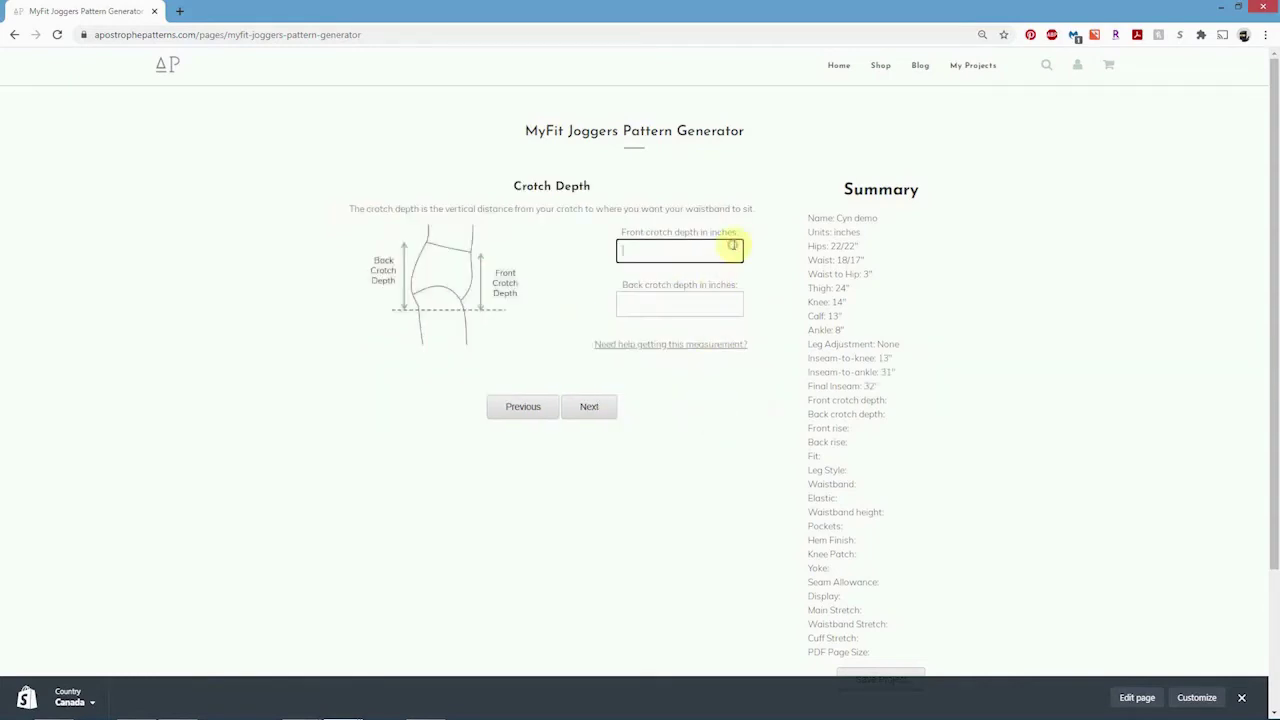
pyautogui.click(726, 302)
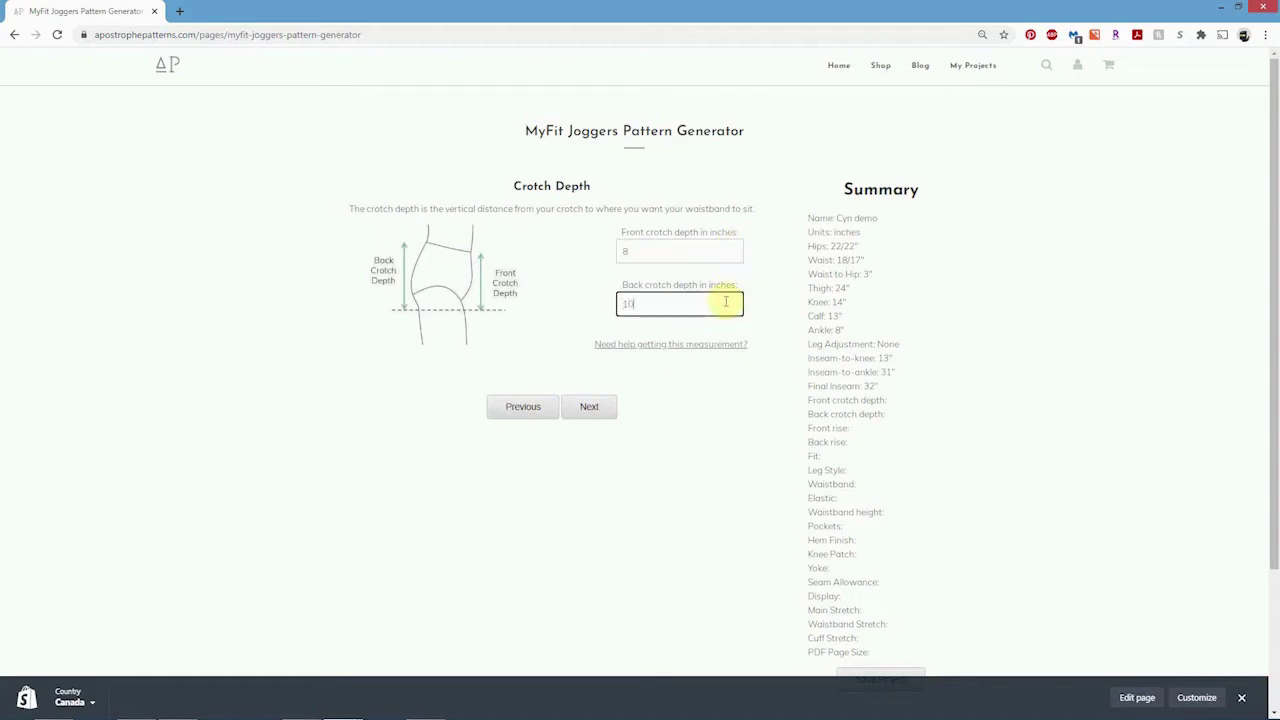
pyautogui.click(606, 412)
# Set the front rise to 11 inches and the back rise to 17 inches.
pyautogui.click(731, 249)
pyautogui.write('11')
pyautogui.click(726, 303)
pyautogui.write('17')
pyautogui.click(588, 416)
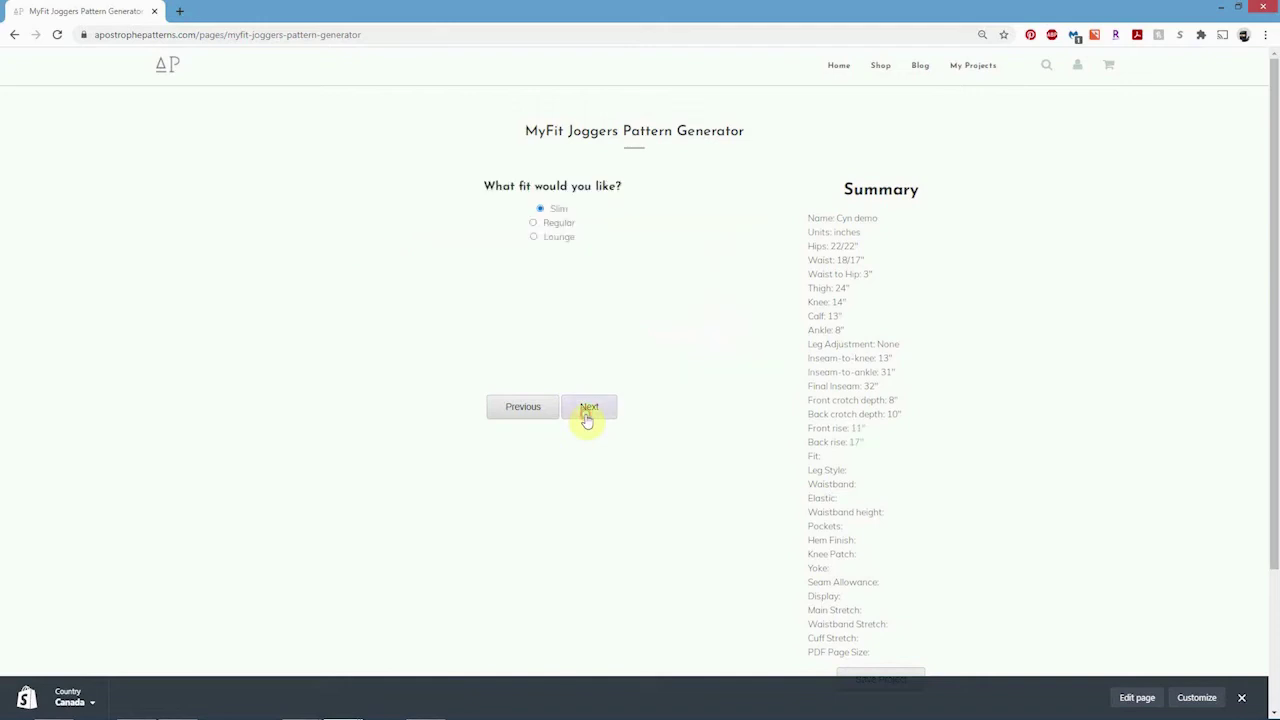
# Choose the Regular fit and keep the Tapered leg style.
pyautogui.click(533, 223)
pyautogui.click(589, 405)
pyautogui.click(589, 405)
# Choose the contour waistband and give it a custom height of 4 inches.
pyautogui.click(424, 265)
pyautogui.click(600, 408)
pyautogui.click(498, 223)
pyautogui.click(550, 244)
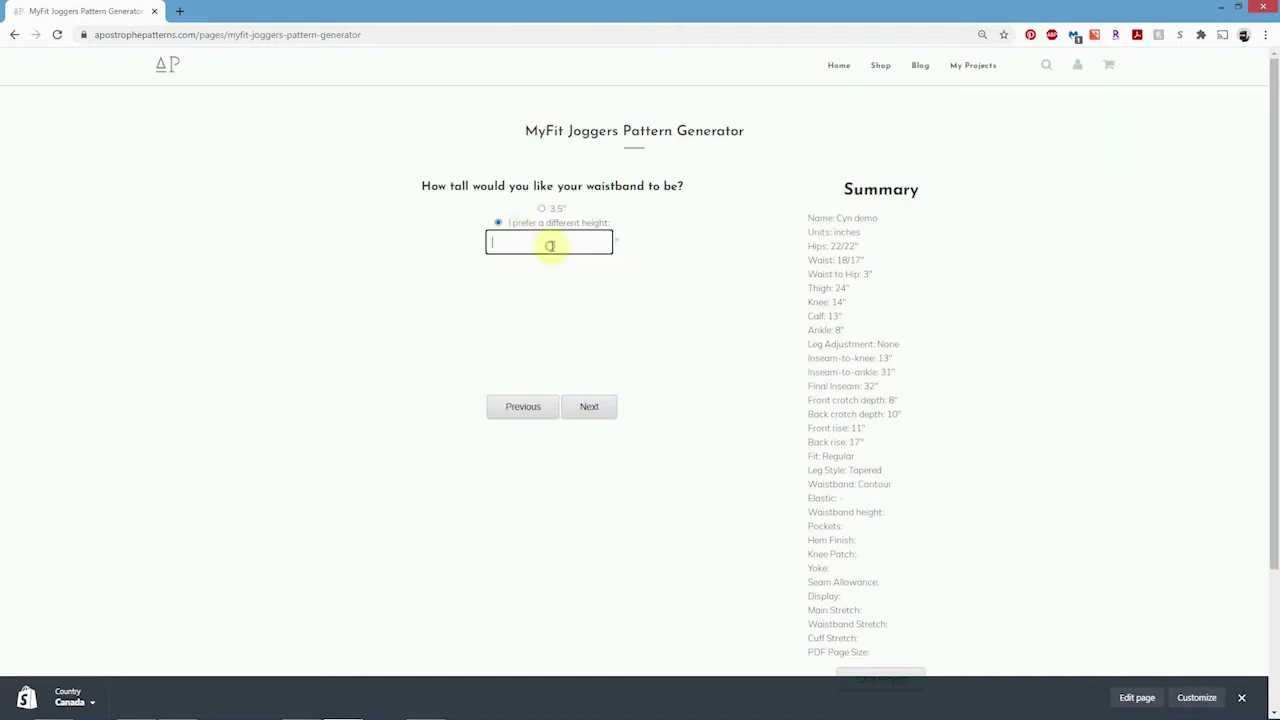
pyautogui.write('4')
pyautogui.click(596, 407)
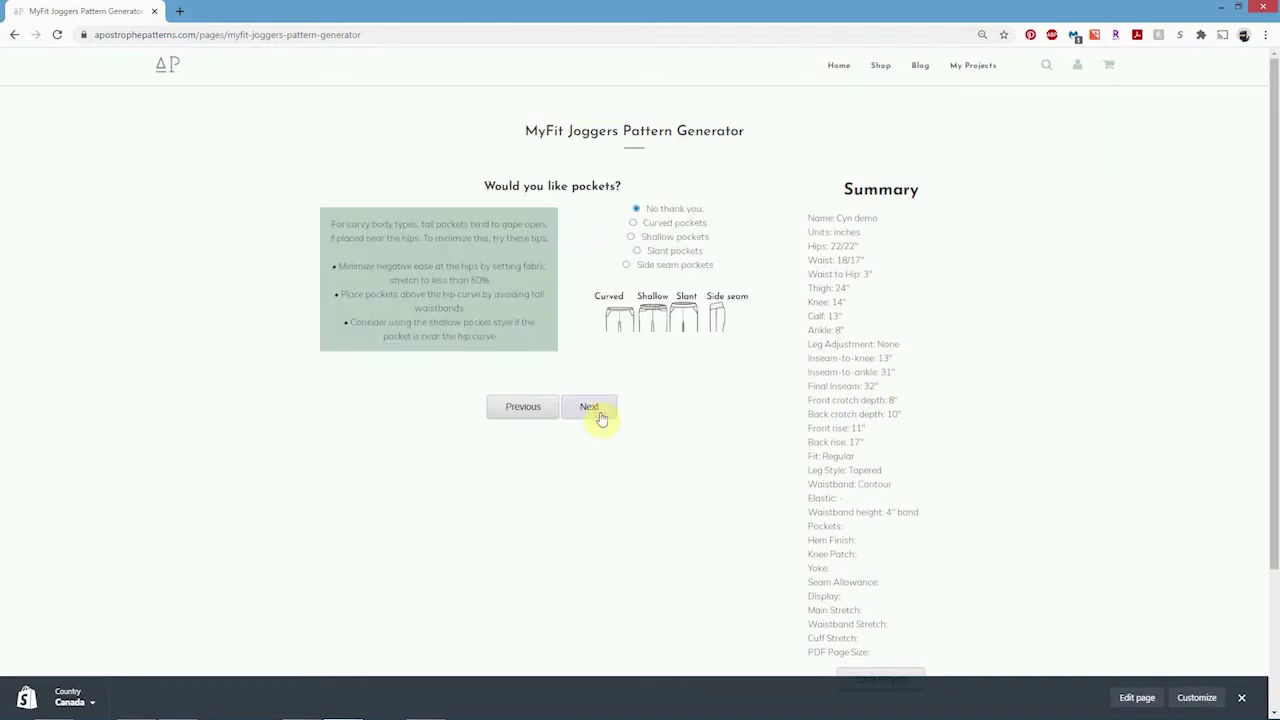
# Choose shallow pockets with pocket bags, leaving out the knee patch and the back yoke.
pyautogui.click(631, 237)
pyautogui.click(607, 407)
pyautogui.click(609, 408)
pyautogui.click(609, 408)
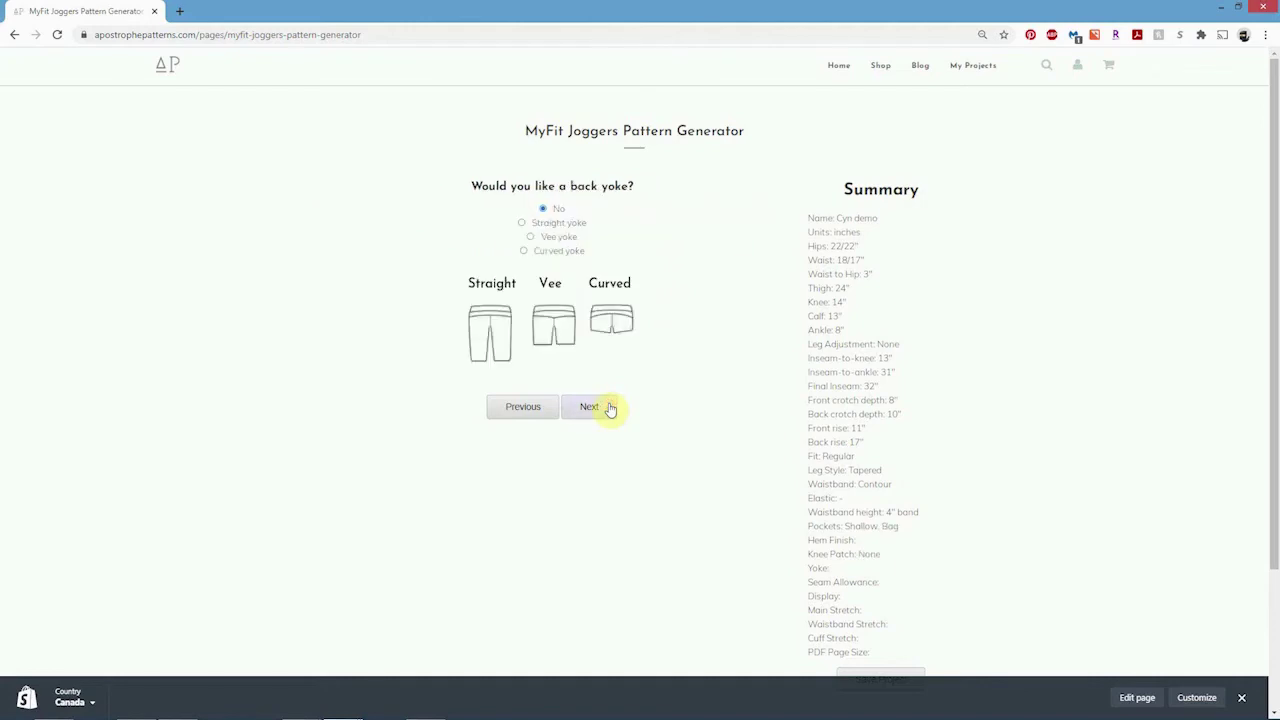
pyautogui.click(609, 408)
# Try a 4-inch grow-with-me cuff as the leg finish and go back to the leg finish question.
pyautogui.click(509, 237)
pyautogui.click(607, 407)
pyautogui.click(573, 229)
pyautogui.write('4')
pyautogui.click(710, 408)
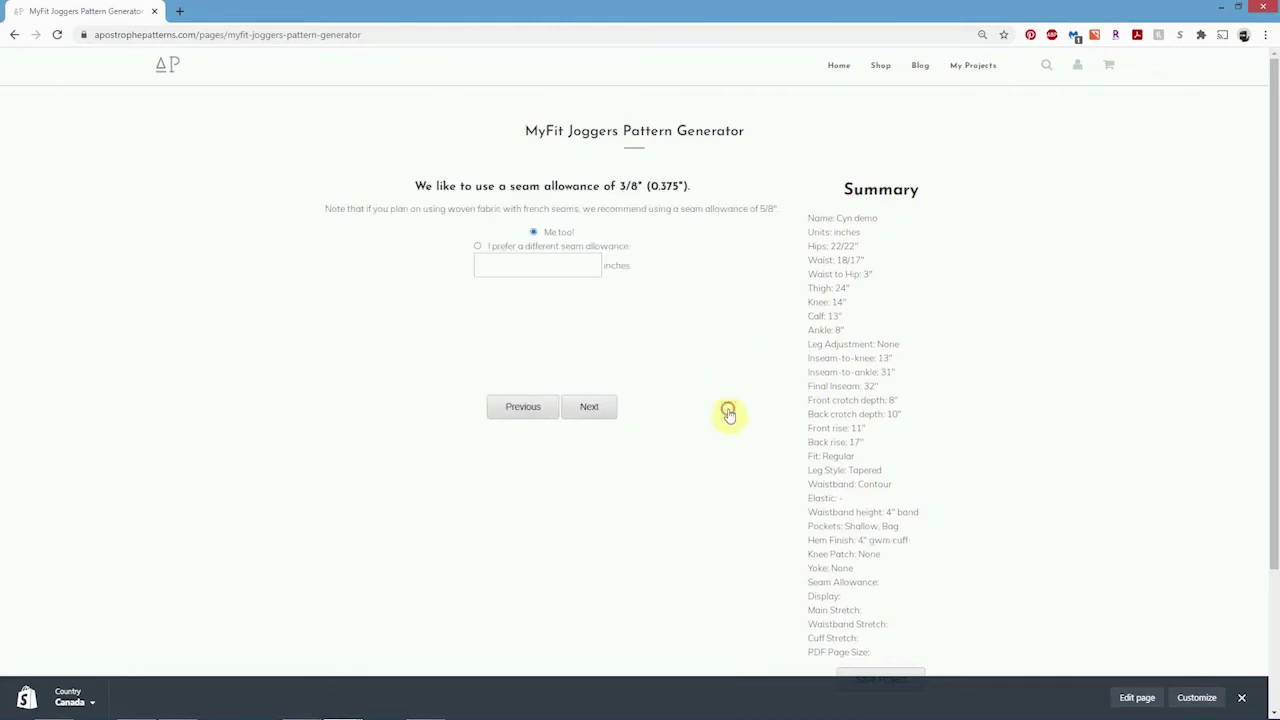
pyautogui.click(509, 416)
pyautogui.click(640, 406)
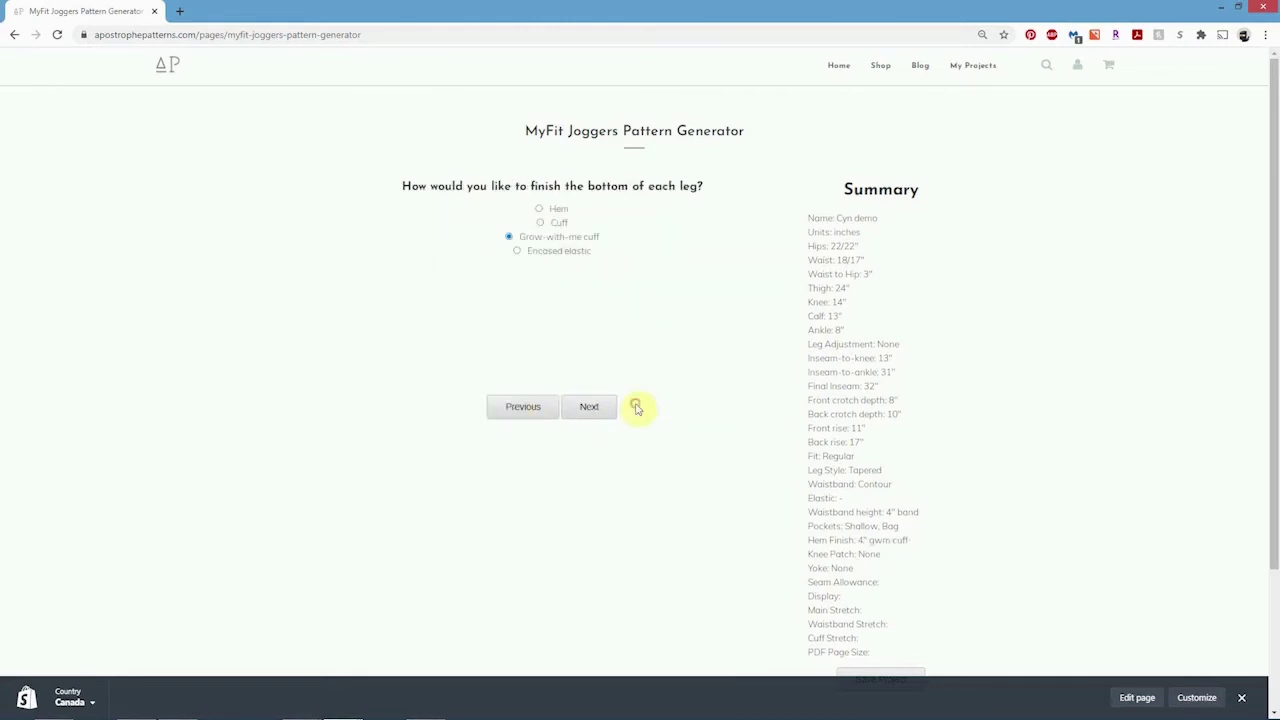
# Finish the bottom of each leg with encased elastic 3/8 inch wide.
pyautogui.click(516, 251)
pyautogui.click(606, 407)
pyautogui.click(566, 225)
pyautogui.write('3/8')
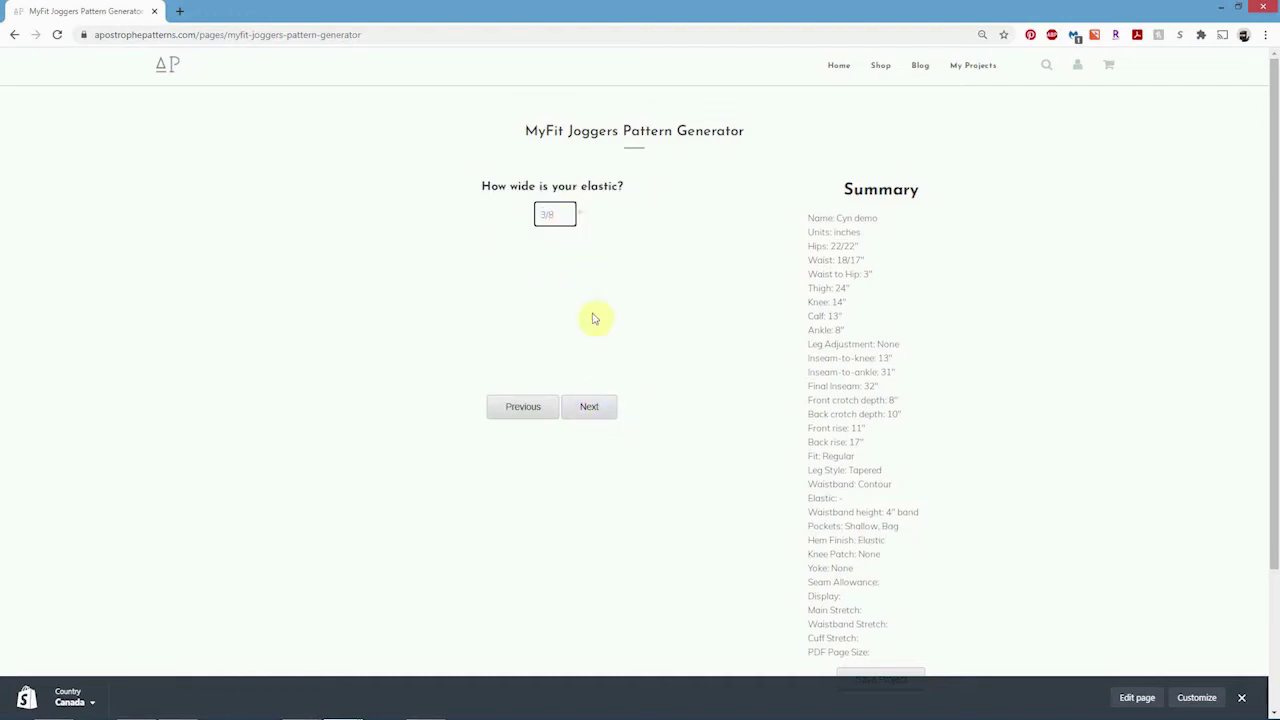
pyautogui.click(604, 407)
# Set a custom seam allowance of 0.25 inch and keep the display option with the fewest possible pattern pieces.
pyautogui.click(477, 246)
pyautogui.click(557, 264)
pyautogui.click(563, 294)
pyautogui.click(605, 407)
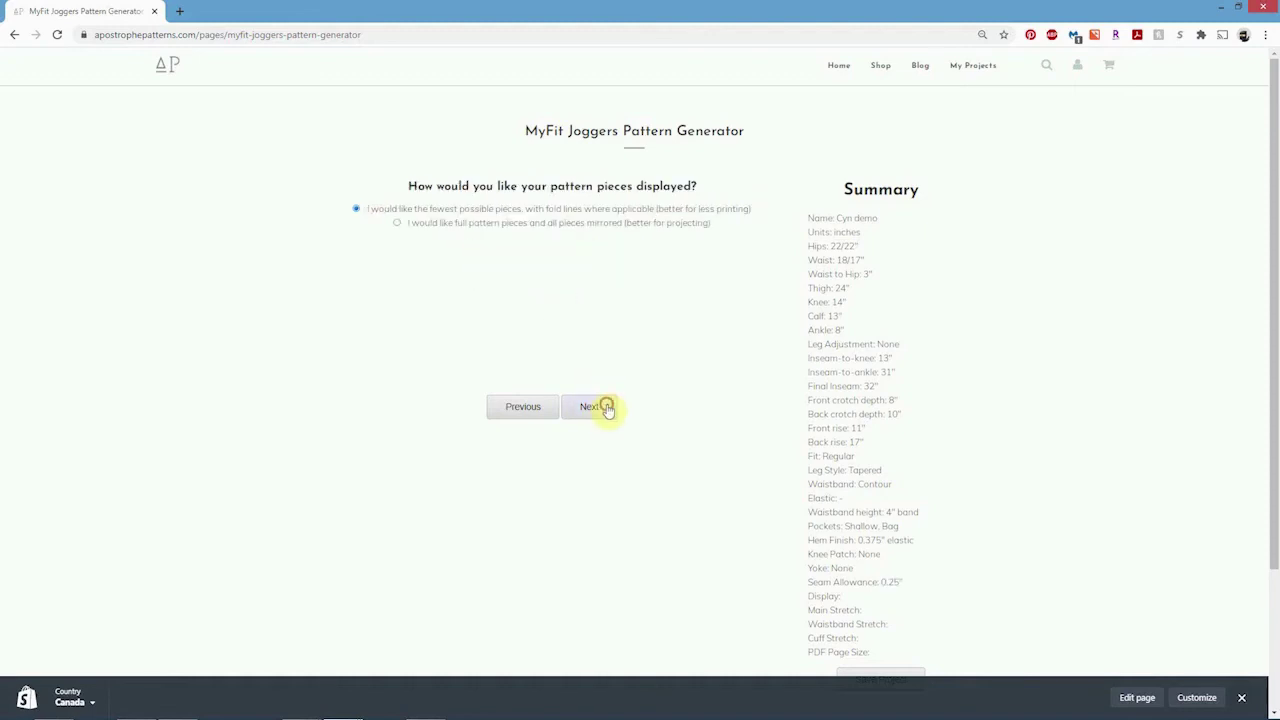
pyautogui.click(605, 407)
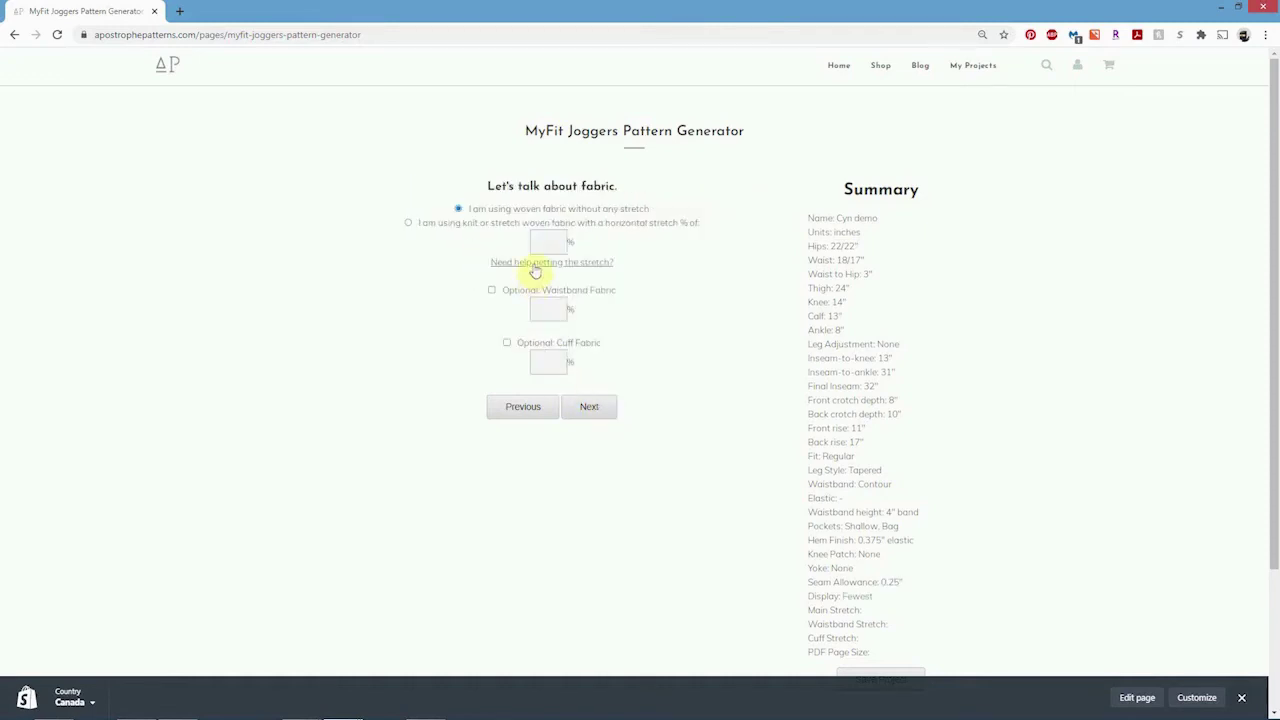
# Open the fabric stretch help and calculate the stretch for fabric reaching 6 and 7, returning to the pattern generator.
pyautogui.click(533, 268)
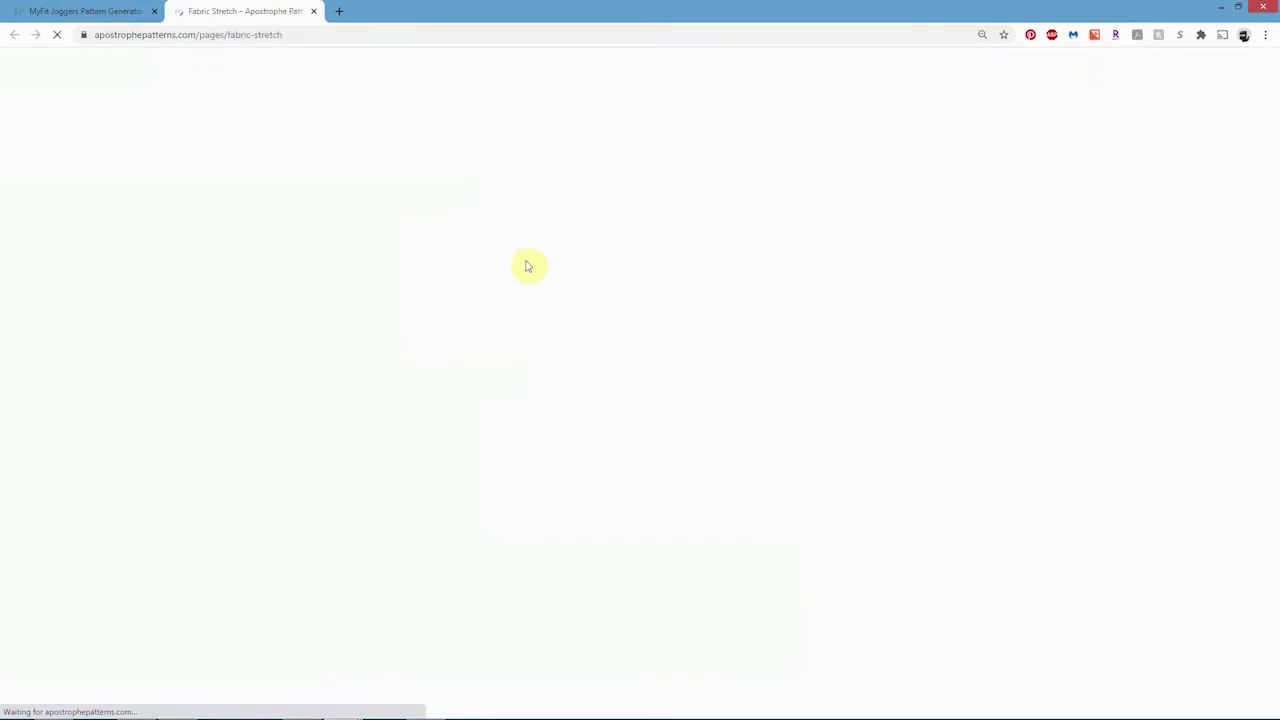
pyautogui.scroll(-5, 457, 323)
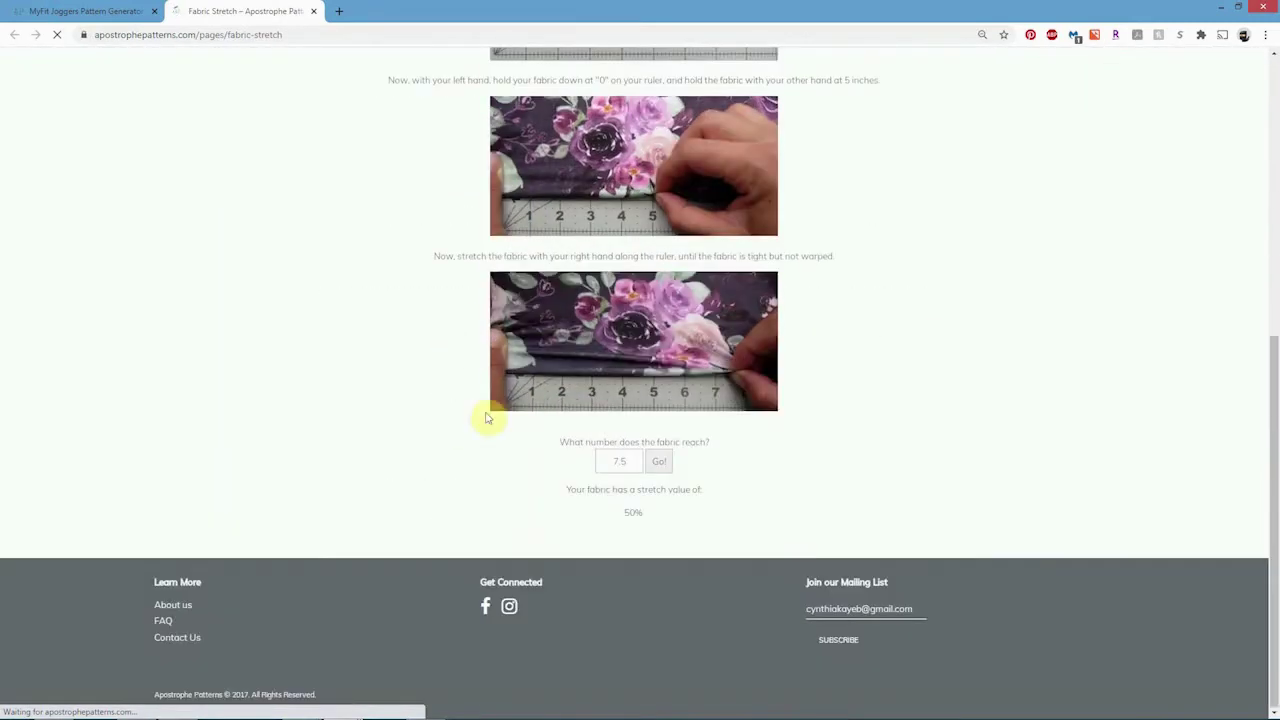
pyautogui.doubleClick(619, 460)
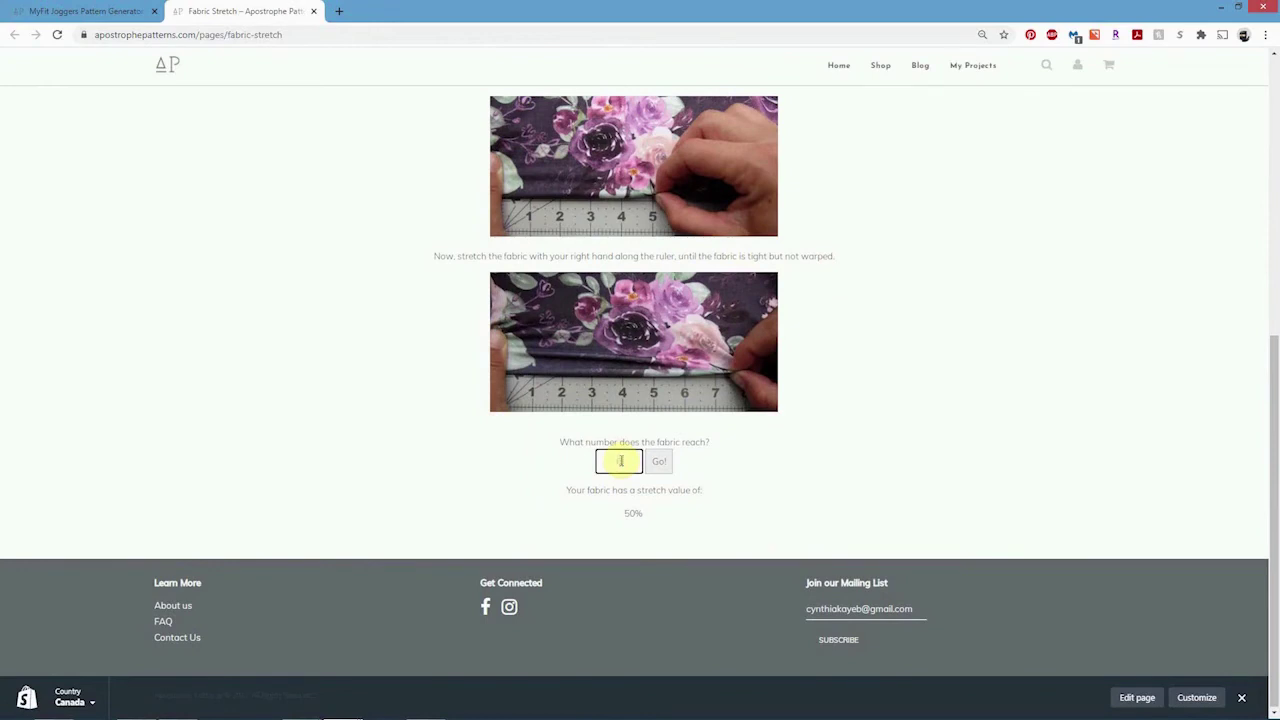
pyautogui.write('6')
pyautogui.click(660, 461)
pyautogui.doubleClick(619, 462)
pyautogui.write('7')
pyautogui.click(662, 462)
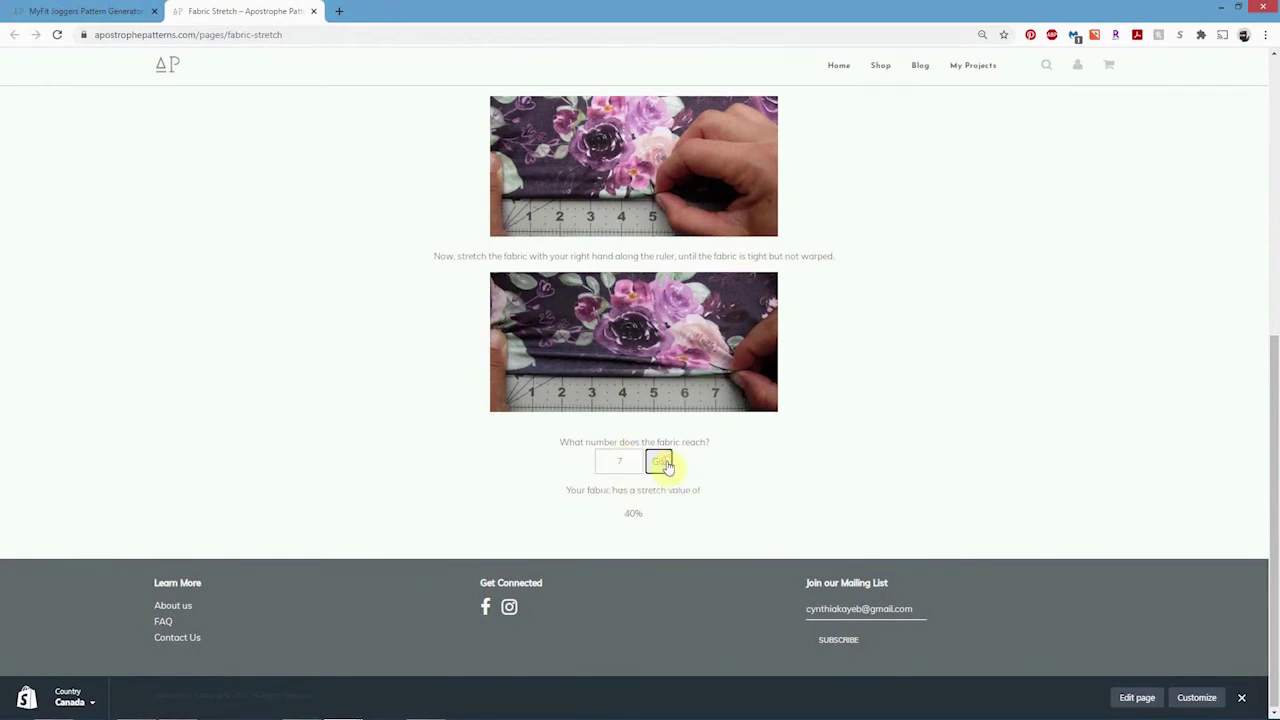
pyautogui.click(115, 11)
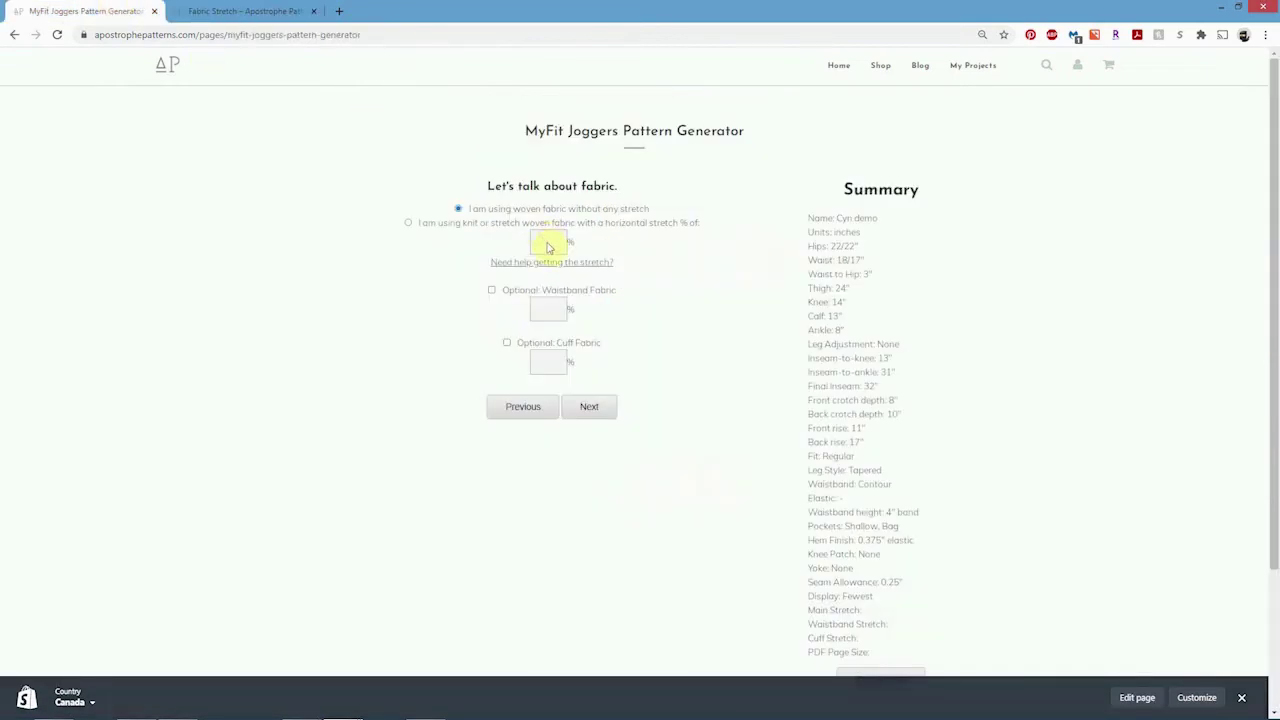
# Specify knit or stretch woven main fabric with 30% horizontal stretch and separate waistband fabric with 50% stretch.
pyautogui.click(409, 224)
pyautogui.click(558, 240)
pyautogui.write('30')
pyautogui.click(491, 290)
pyautogui.click(550, 310)
pyautogui.click(547, 364)
pyautogui.click(651, 333)
pyautogui.click(600, 408)
# Set the page size to Projector File and continue to the final page.
pyautogui.click(614, 229)
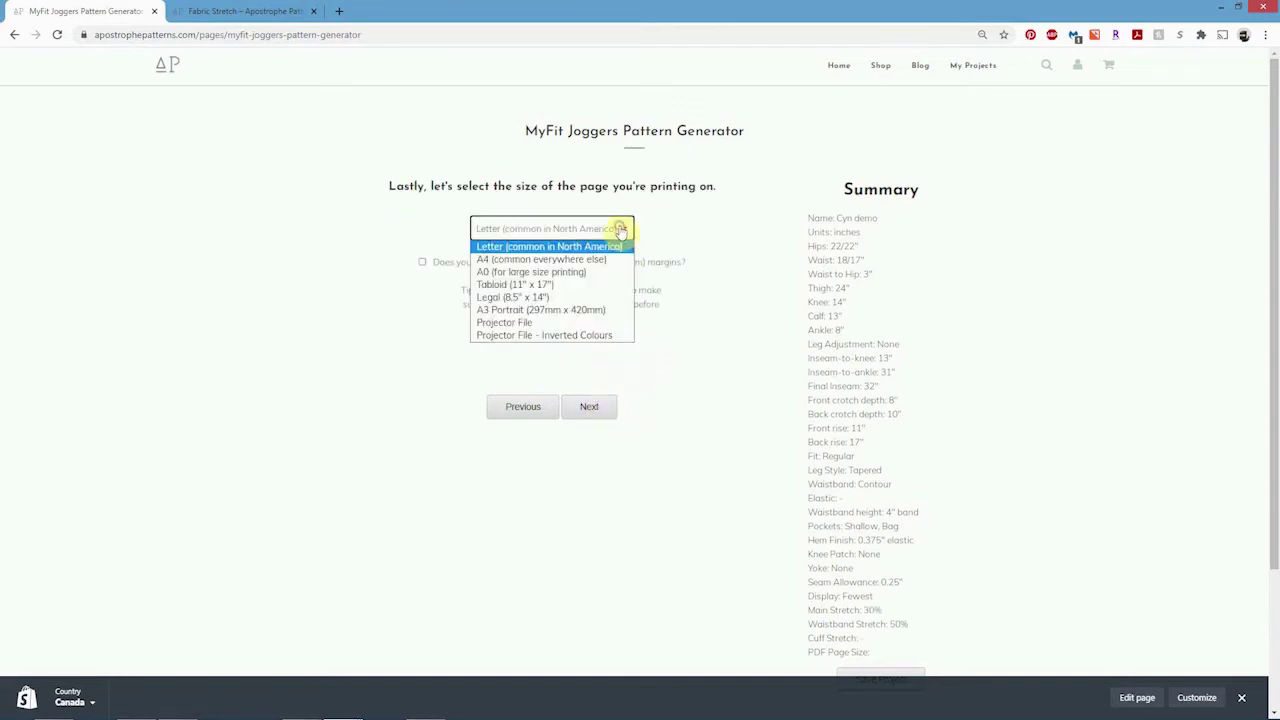
pyautogui.click(608, 321)
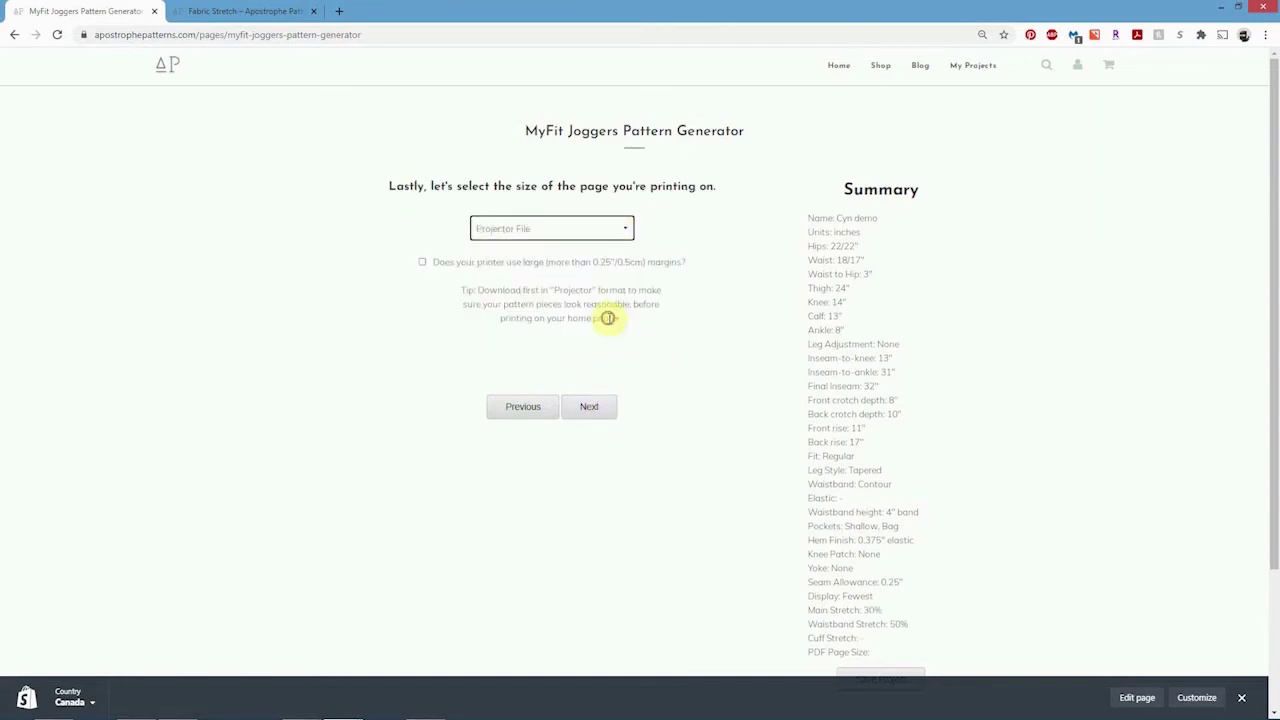
pyautogui.click(609, 408)
# Save the project and download the pattern PDF, looking over its pattern pieces.
pyautogui.click(591, 270)
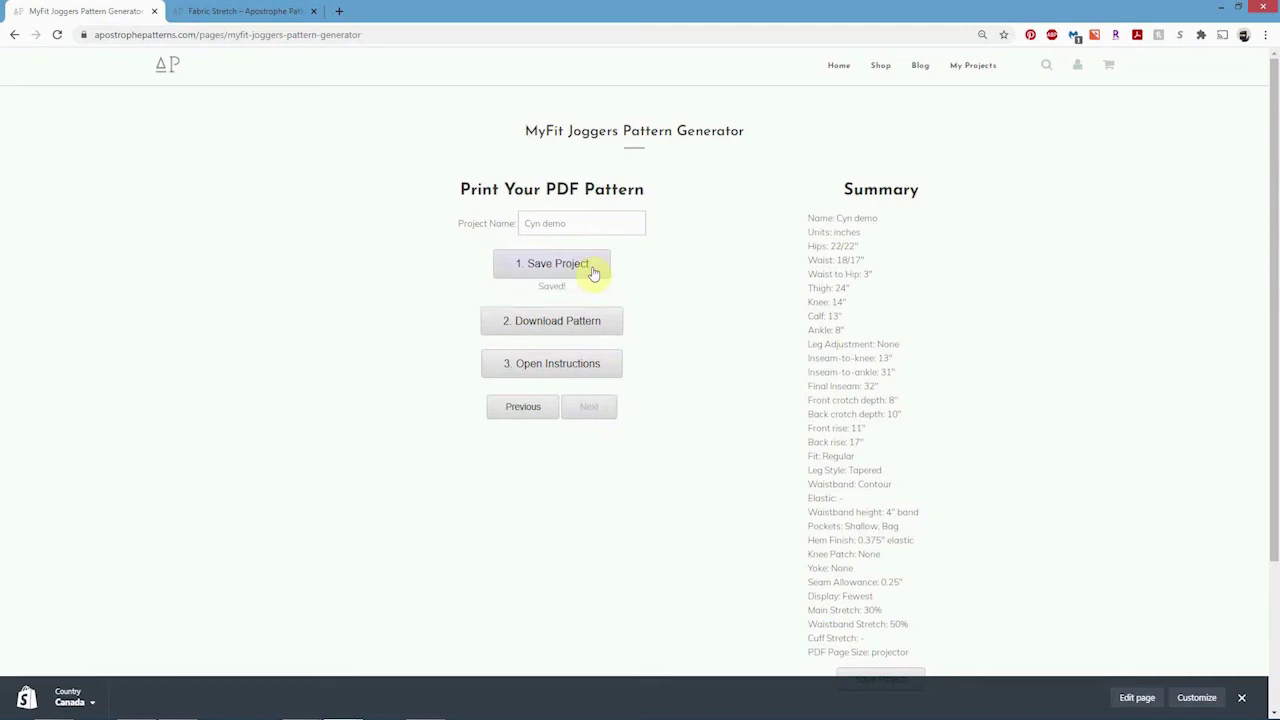
pyautogui.click(577, 330)
pyautogui.scroll(-3, 530, 265)
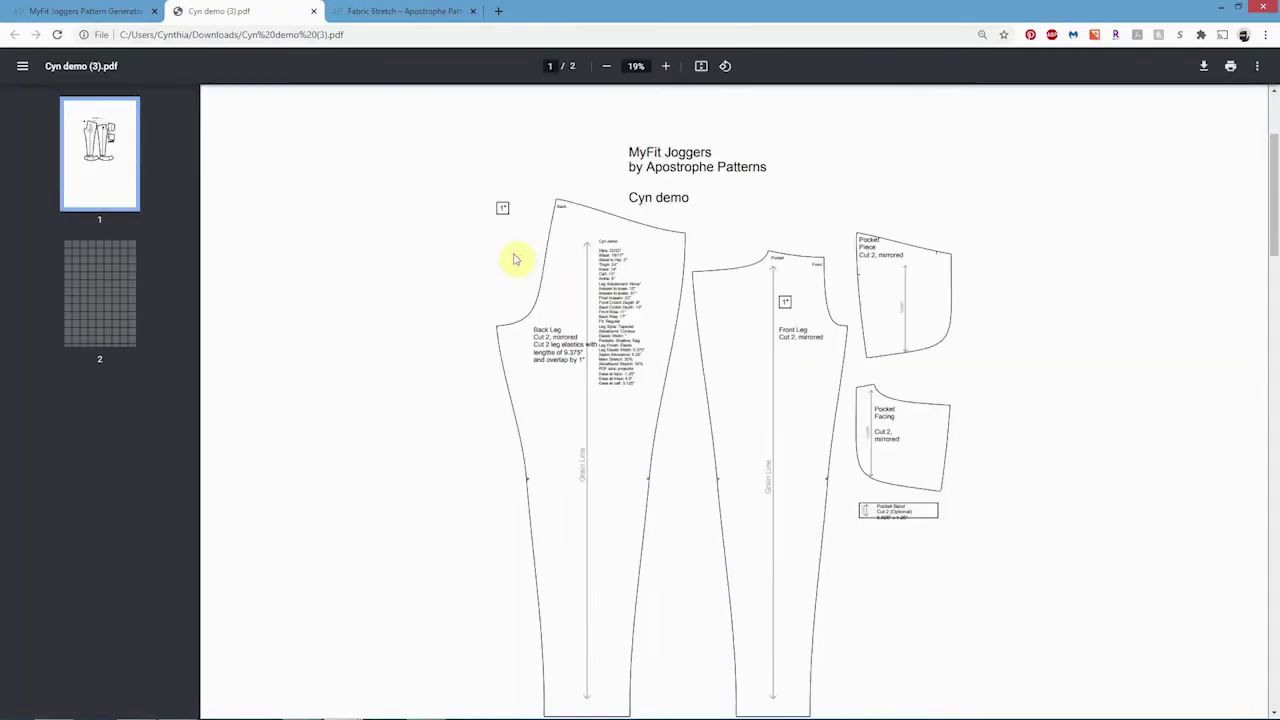
pyautogui.scroll(-5, 513, 258)
# Open the MyFit Joggers instructions from the pattern generator and skim through the document.
pyautogui.click(115, 11)
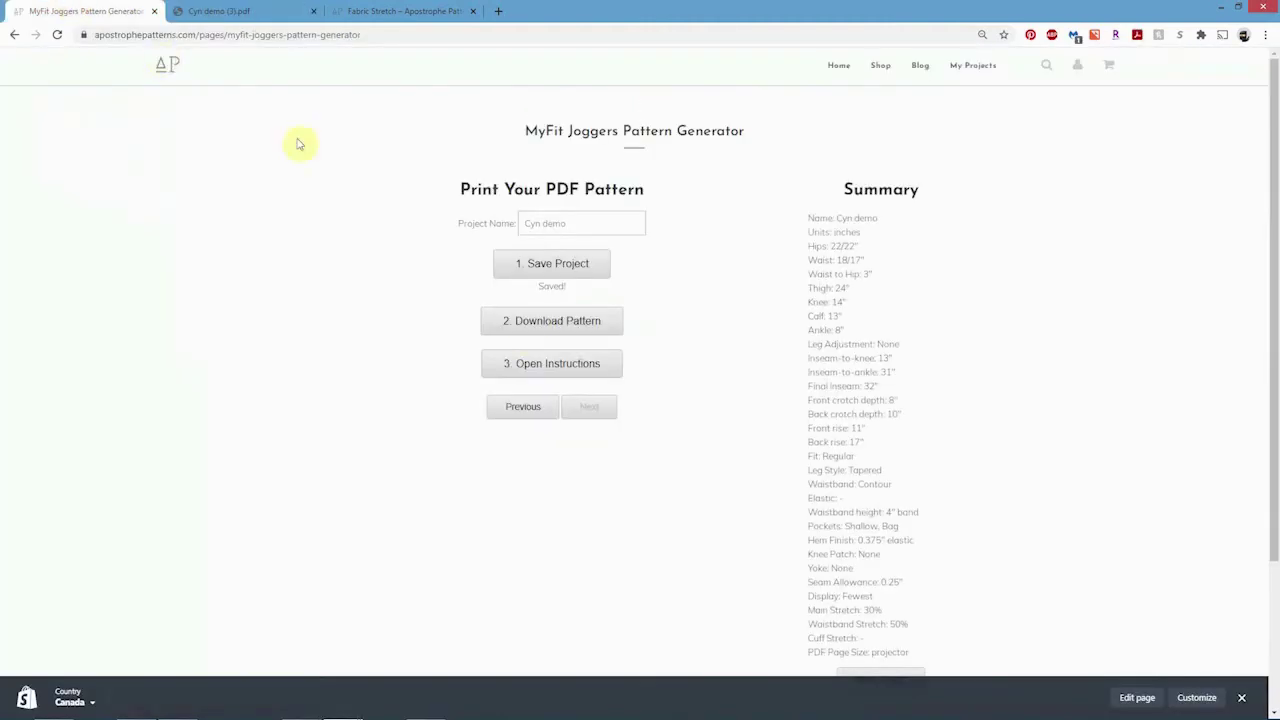
pyautogui.click(556, 367)
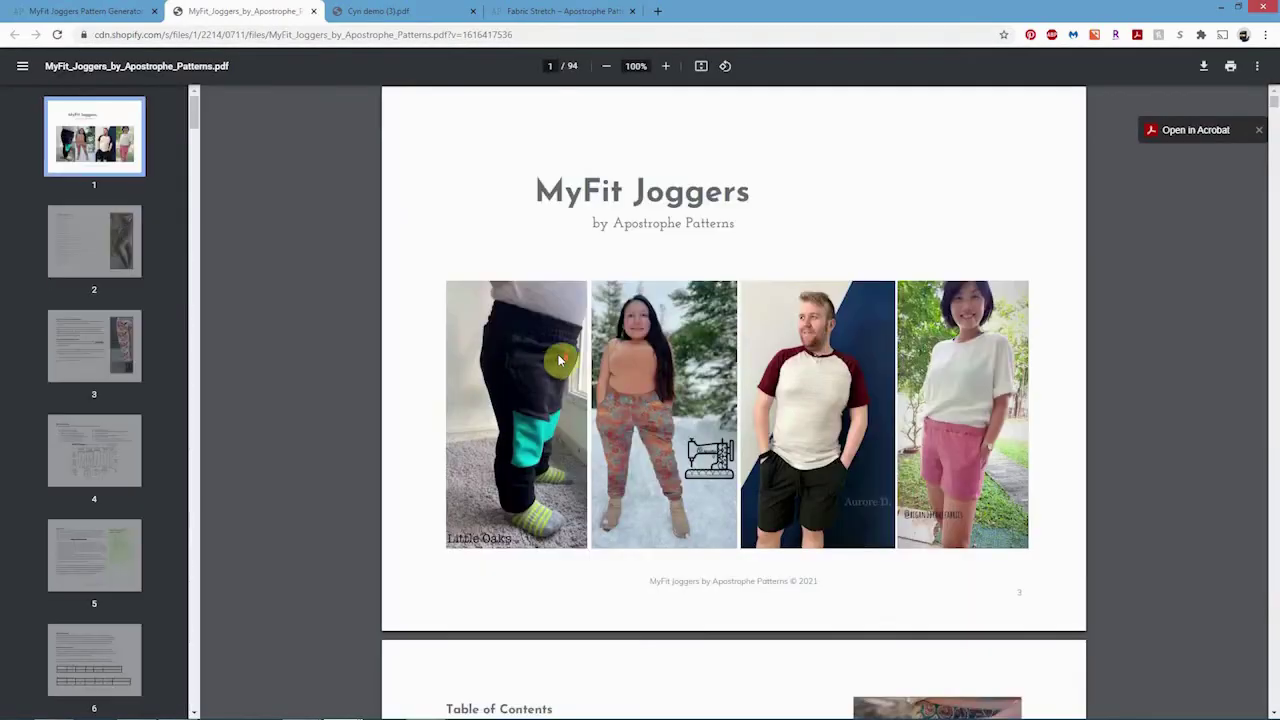
pyautogui.scroll(-5, 733, 400)
pyautogui.click(150, 11)
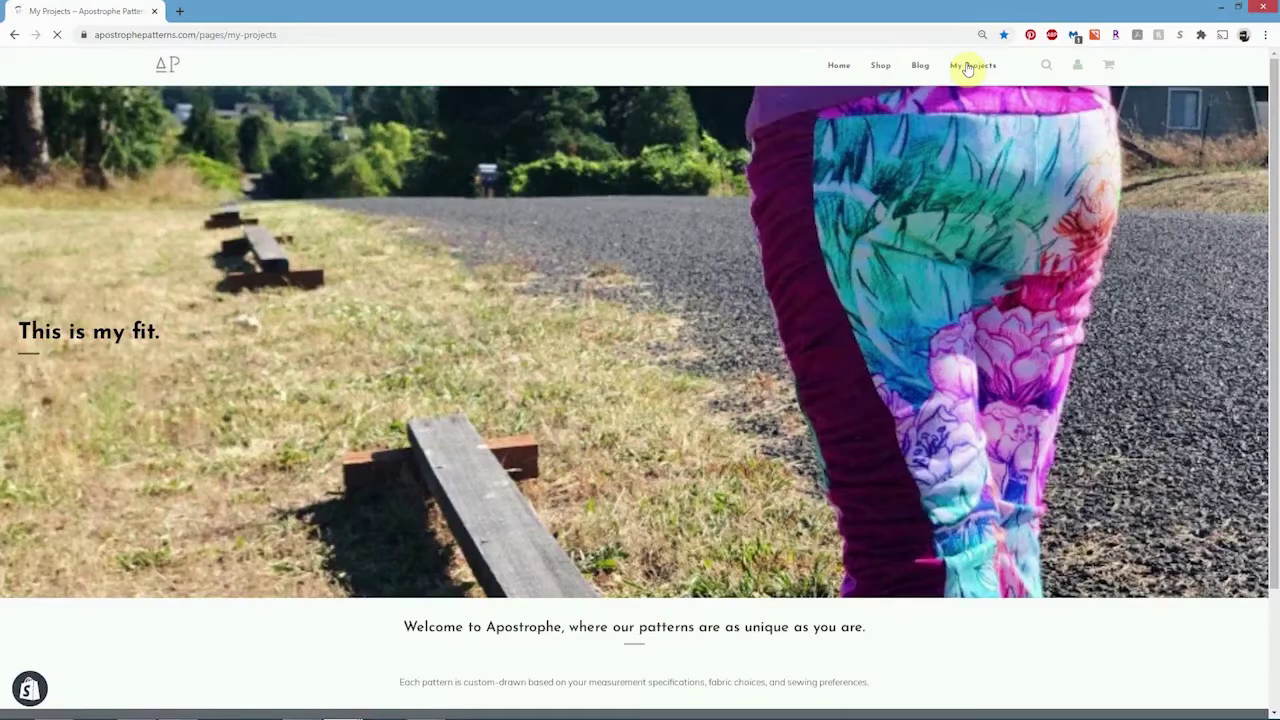
# Reopen the saved demo project from the MyFit Joggers section of My Projects.
pyautogui.click(968, 66)
pyautogui.scroll(-15, 624, 400)
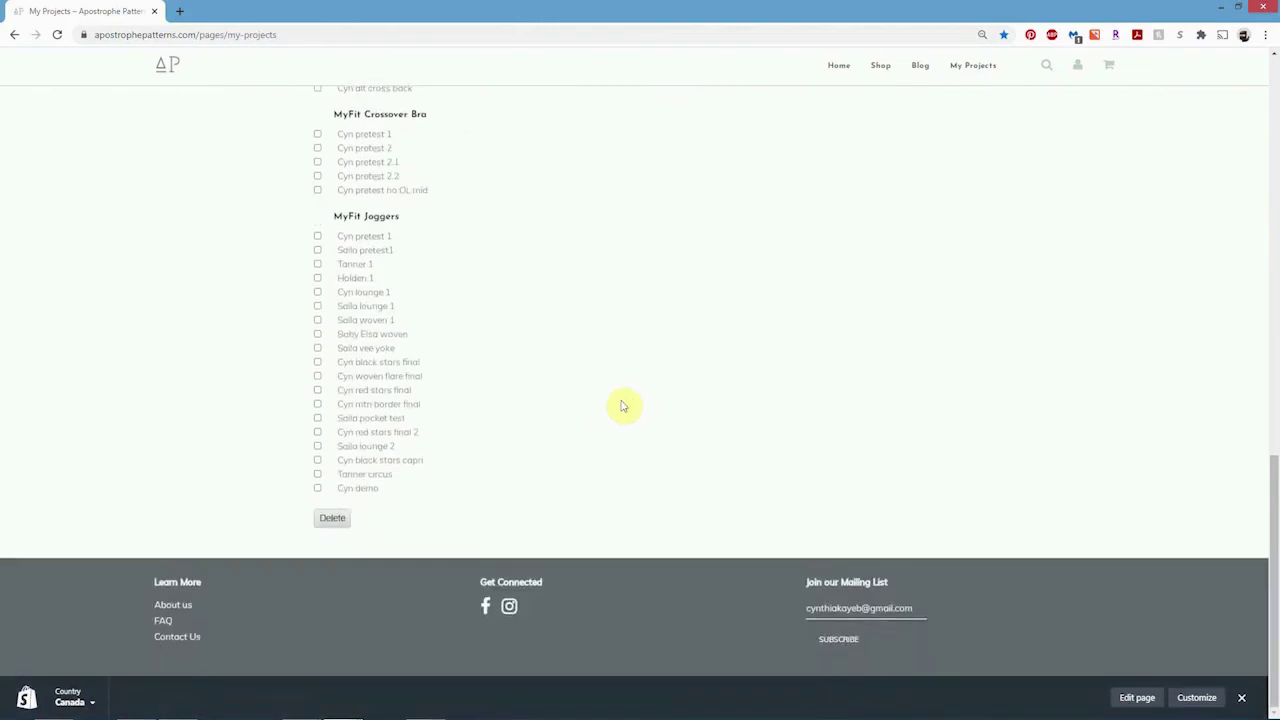
pyautogui.click(361, 490)
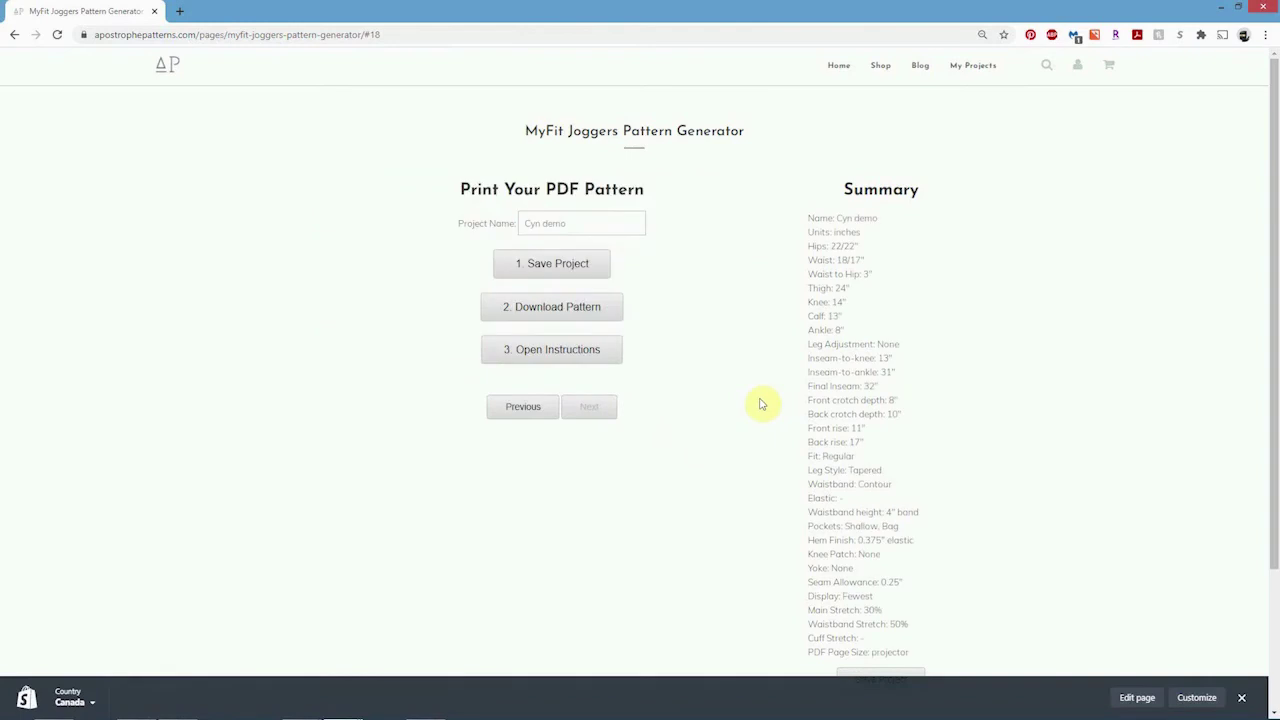
# Go back through the reopened project to the leg style question and change the leg style to Straight.
pyautogui.click(533, 335)
pyautogui.click(535, 336)
pyautogui.click(535, 336)
pyautogui.click(535, 336)
pyautogui.click(535, 336)
pyautogui.click(535, 336)
pyautogui.click(535, 336)
pyautogui.click(535, 336)
pyautogui.click(535, 336)
pyautogui.click(535, 336)
pyautogui.click(538, 336)
pyautogui.click(538, 336)
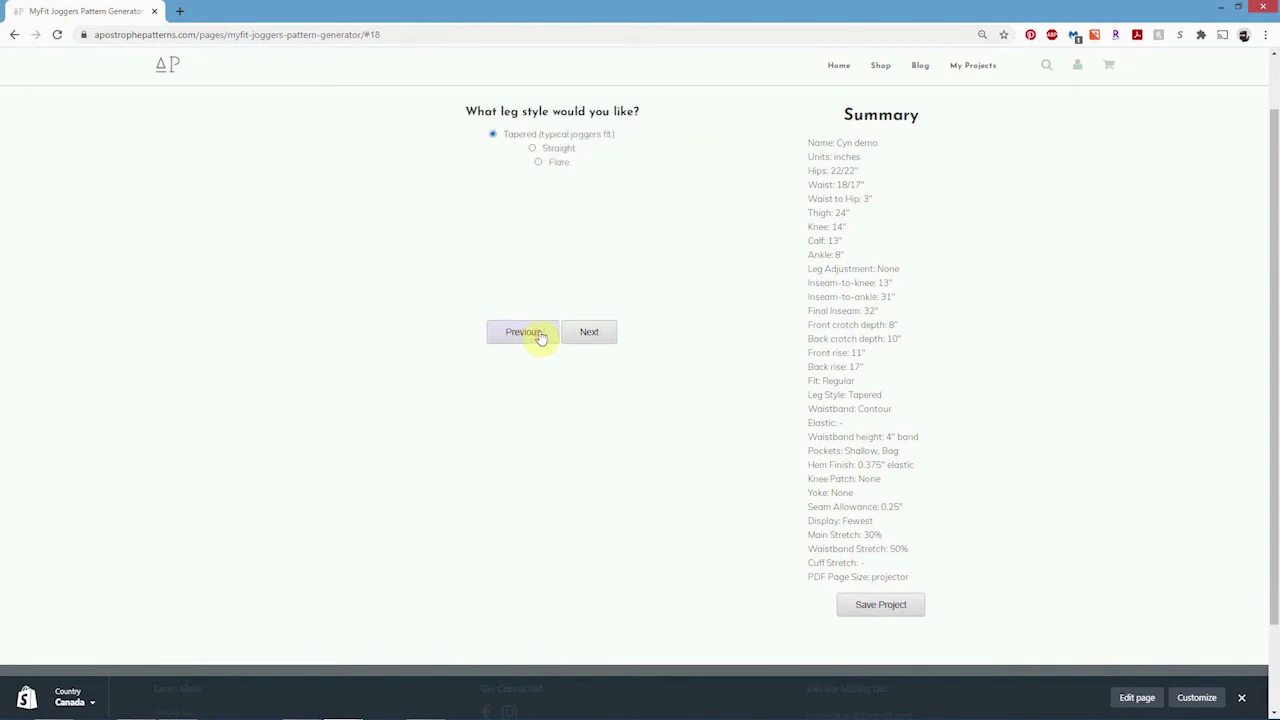
pyautogui.click(543, 148)
pyautogui.click(596, 333)
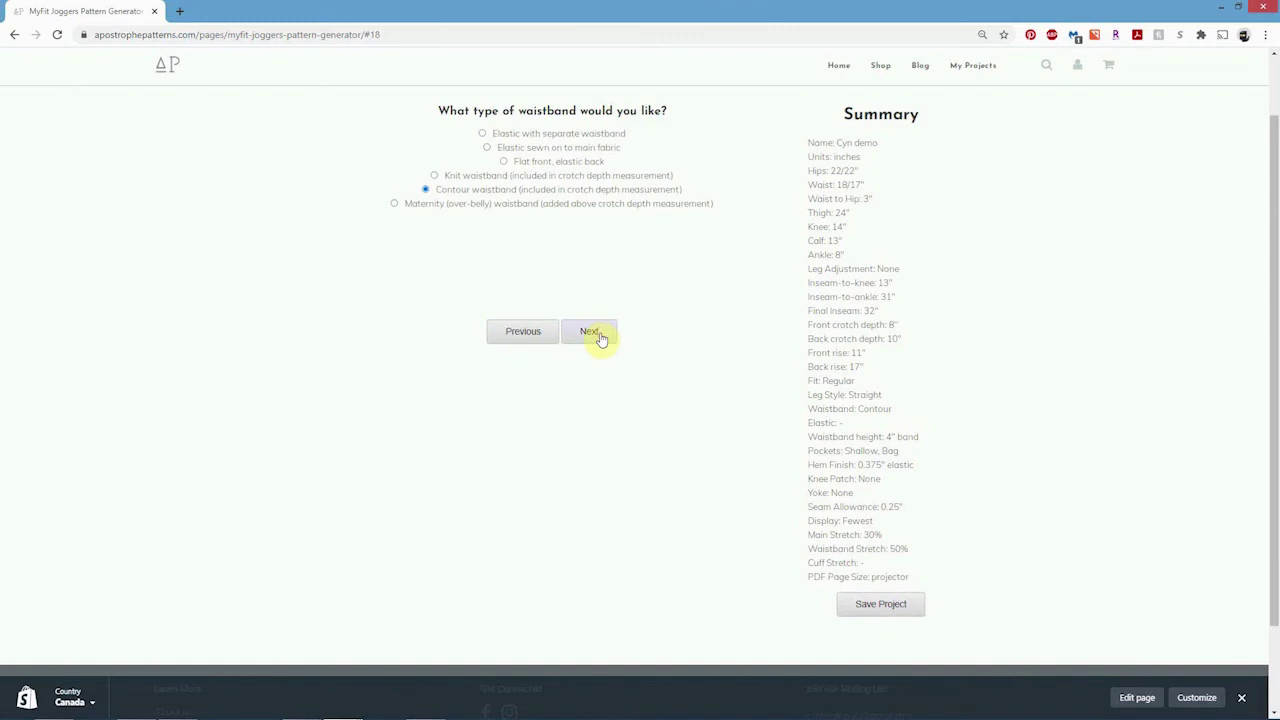
# Change the waistband type to Knit and the pockets to Slant, keeping the waistband height and the pocket bag option.
pyautogui.click(433, 177)
pyautogui.click(600, 333)
pyautogui.click(601, 335)
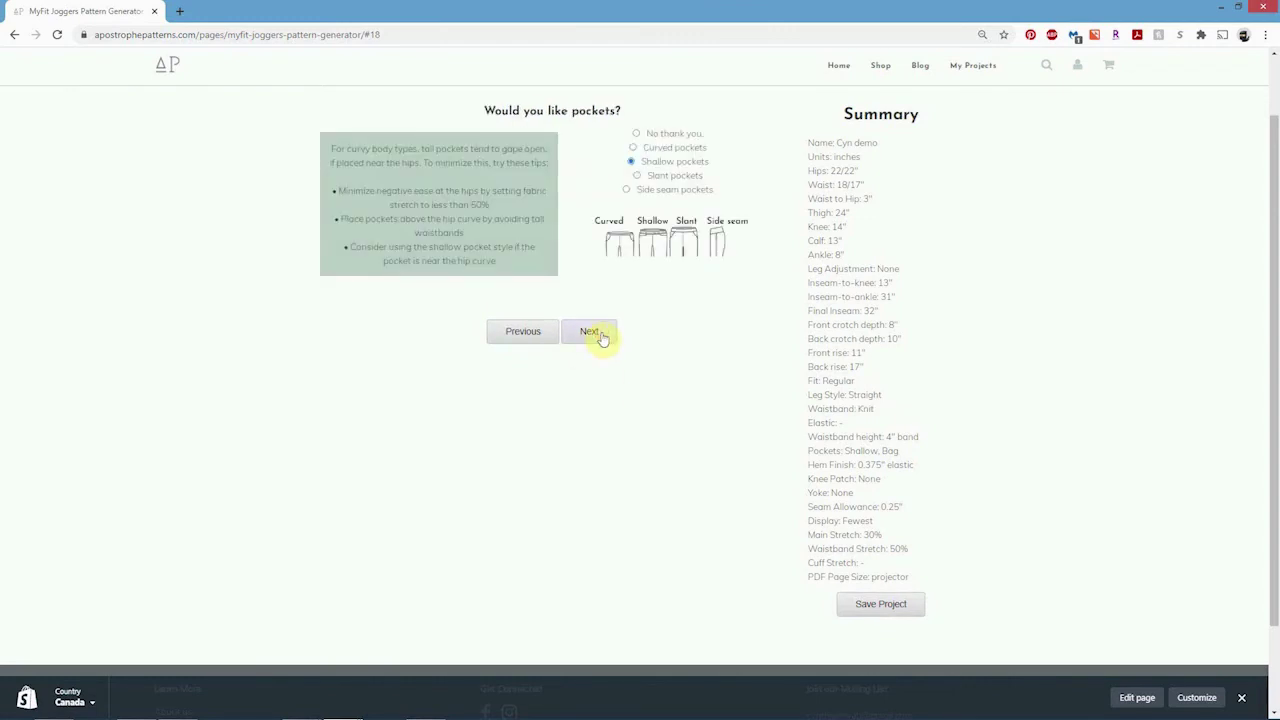
pyautogui.click(637, 175)
pyautogui.click(590, 333)
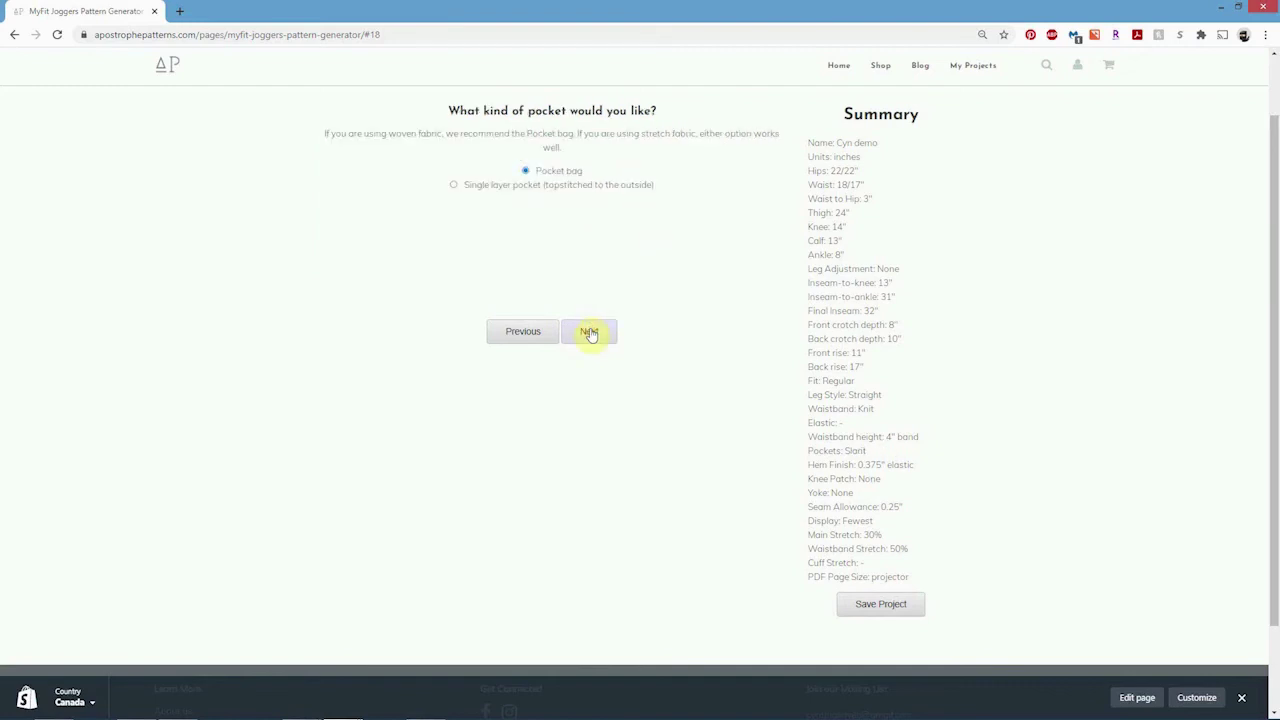
pyautogui.click(590, 333)
# Add a knee patch, set the leg bottom finish to Hem, and continue to the fabric question.
pyautogui.click(467, 147)
pyautogui.click(600, 333)
pyautogui.click(600, 333)
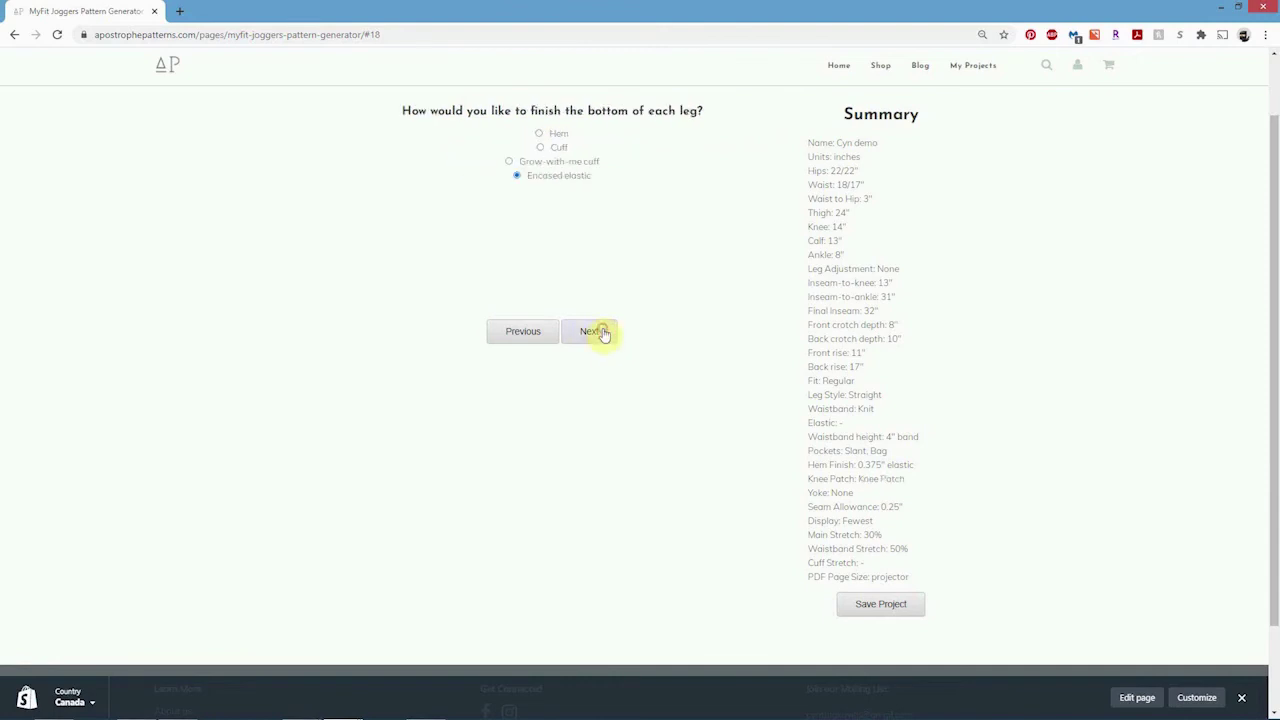
pyautogui.click(539, 133)
pyautogui.click(589, 333)
pyautogui.click(589, 333)
pyautogui.click(589, 333)
pyautogui.click(589, 333)
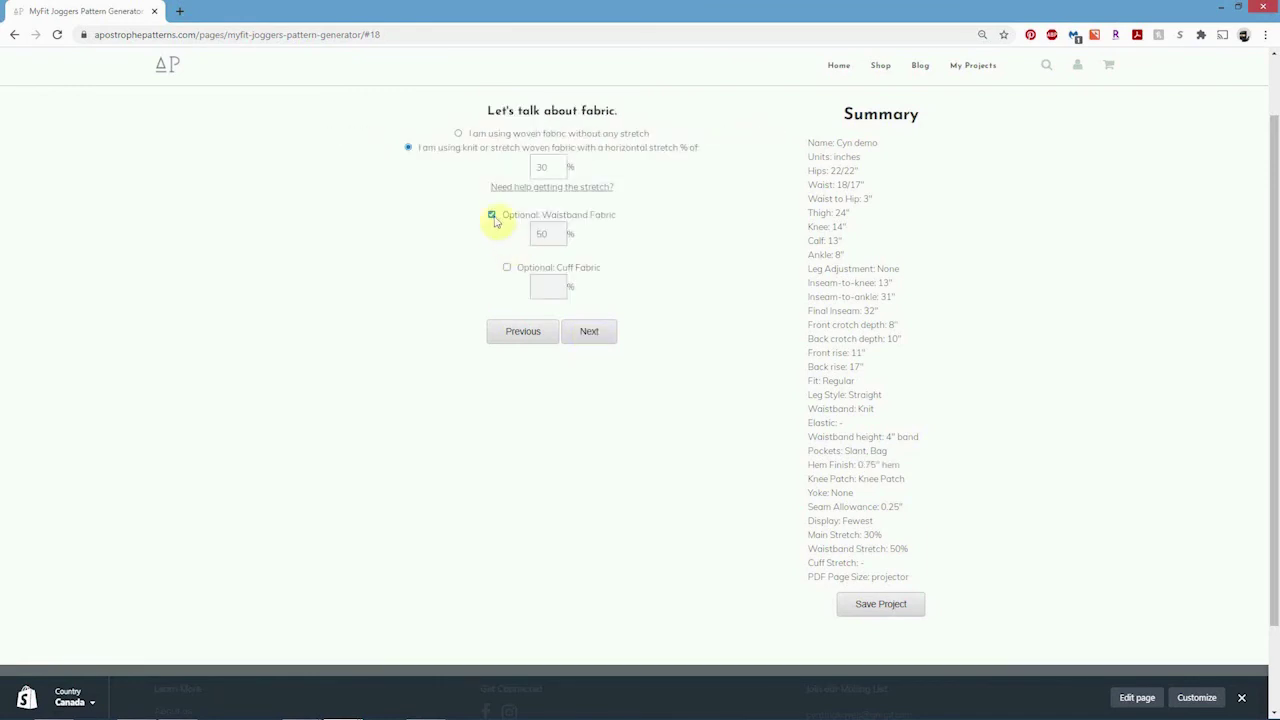
# Set the fabric to woven without any stretch and continue to the final page, keeping the Projector File page size.
pyautogui.click(458, 133)
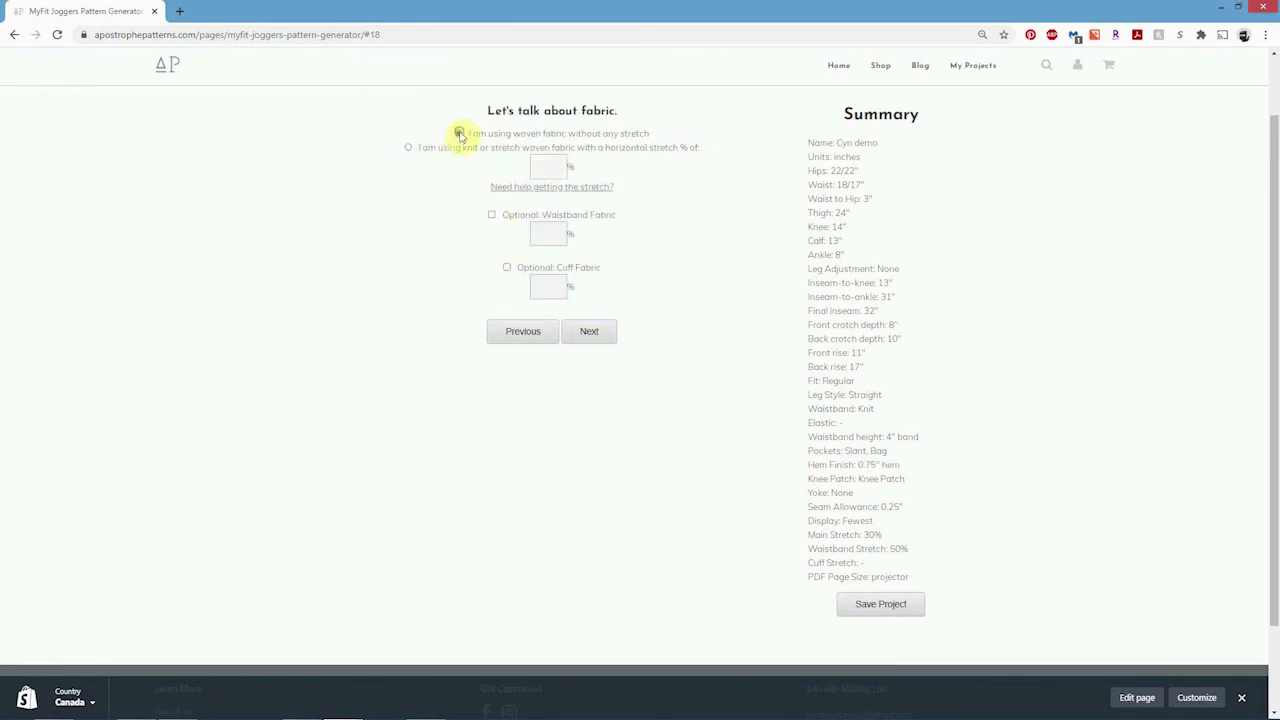
pyautogui.click(604, 342)
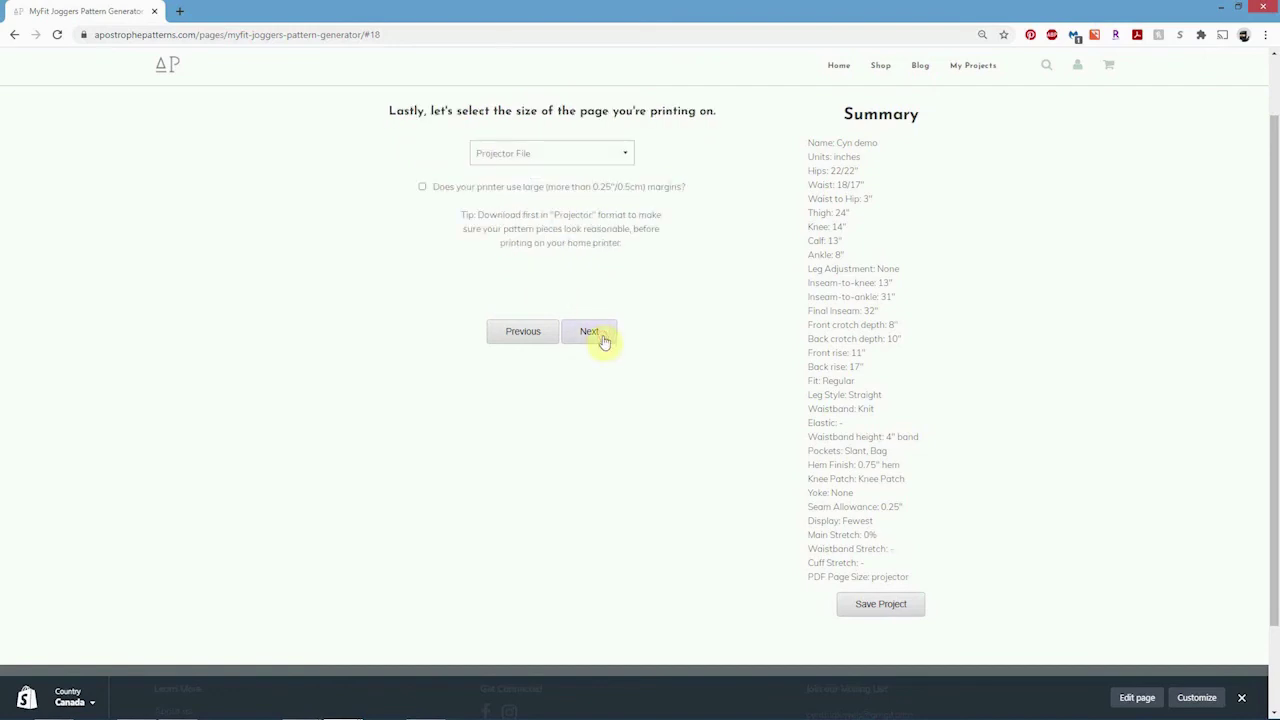
pyautogui.click(601, 336)
# Append 1 to the project name, save it as a separate project, and download and view its pattern PDF.
pyautogui.click(603, 146)
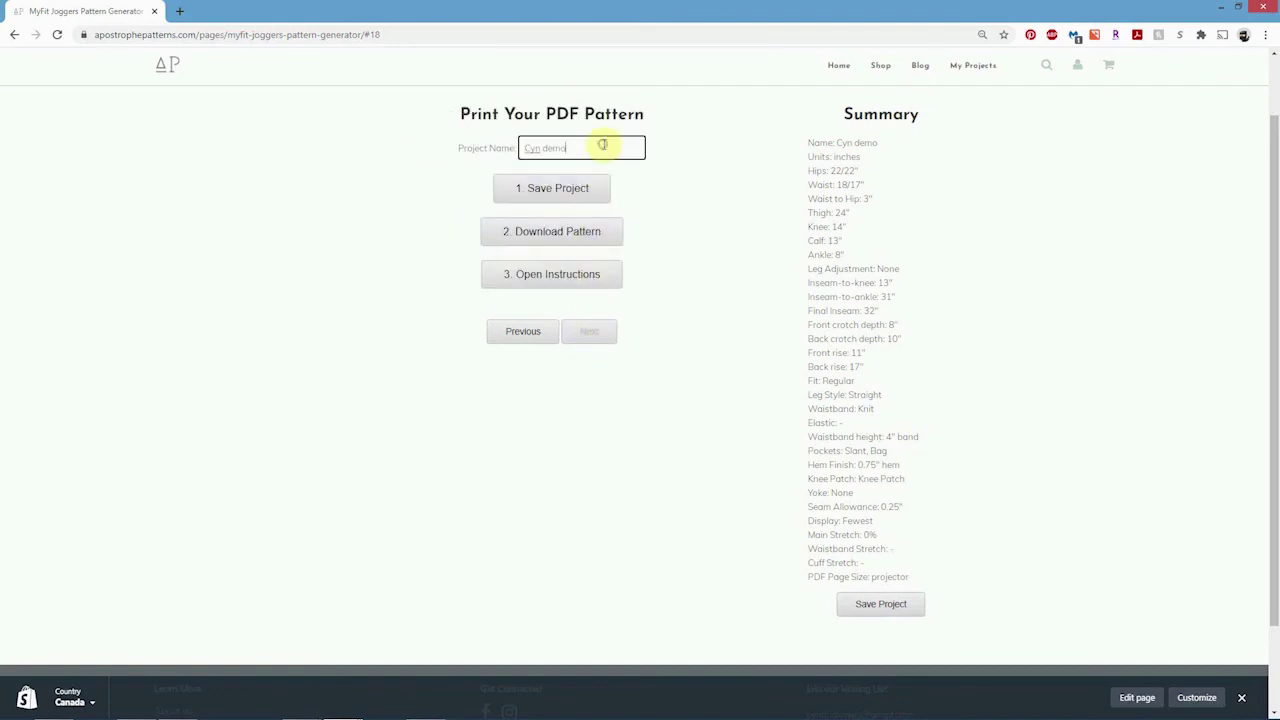
pyautogui.write('1')
pyautogui.click(586, 190)
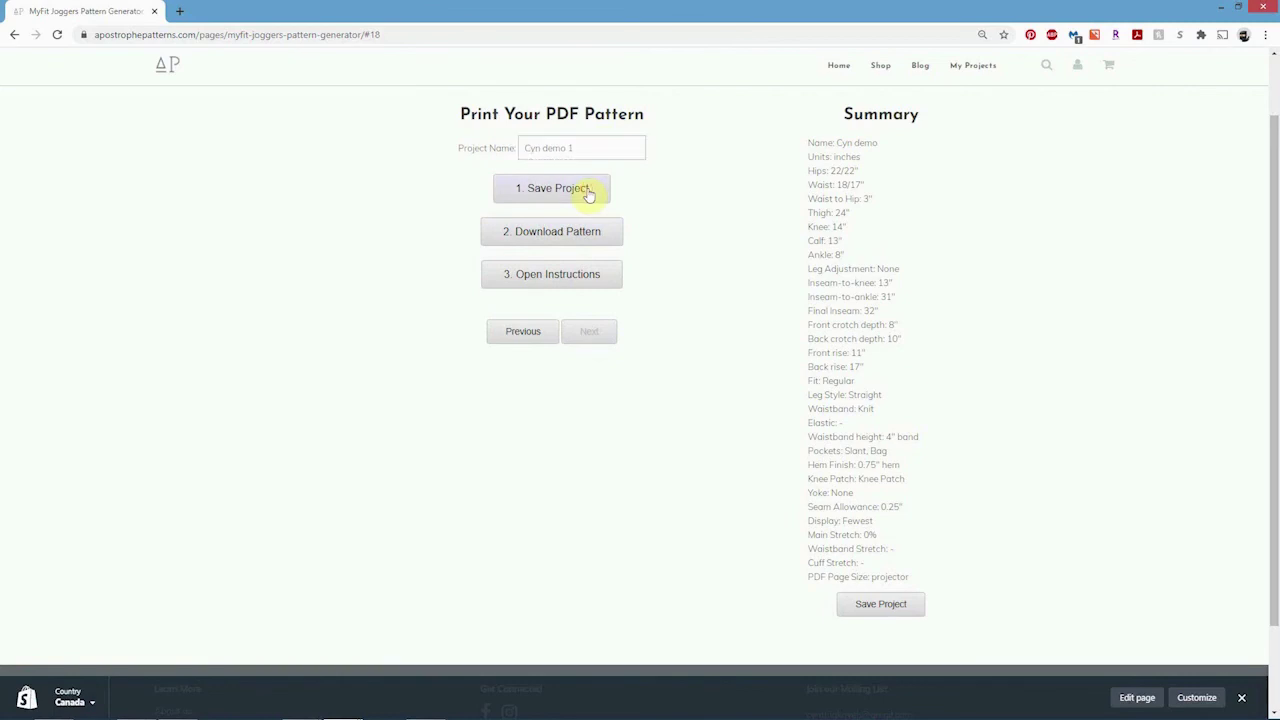
pyautogui.click(608, 254)
pyautogui.scroll(-3, 643, 277)
pyautogui.hotkey('ctrl', 'shift', 'Tab')
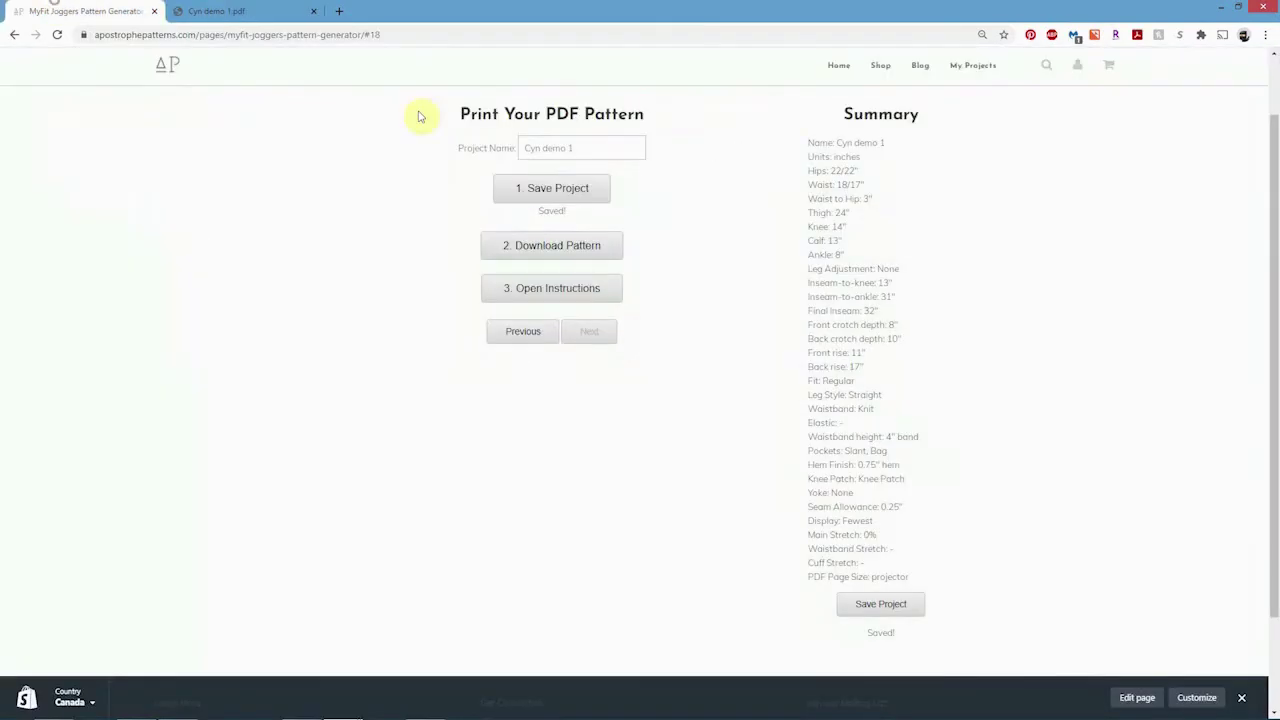
# Look up the newly saved demo project in the MyFit Joggers section of My Projects.
pyautogui.click(968, 78)
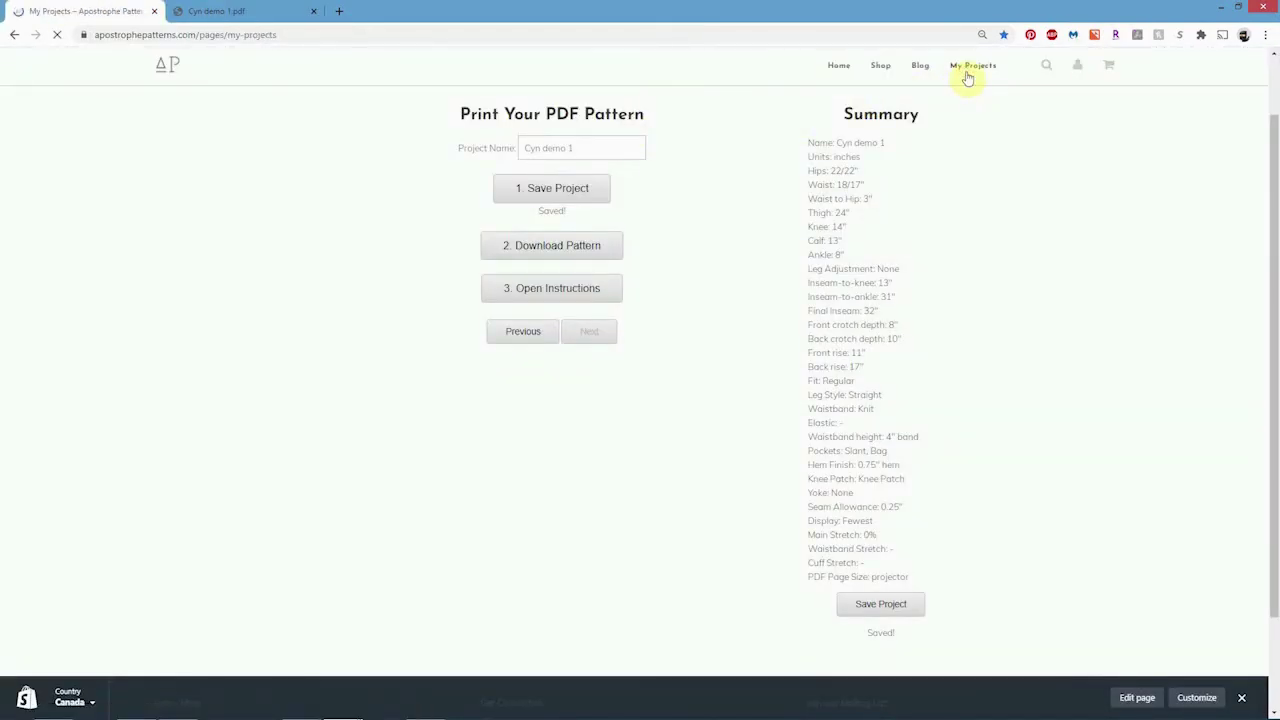
pyautogui.scroll(-8, 563, 420)
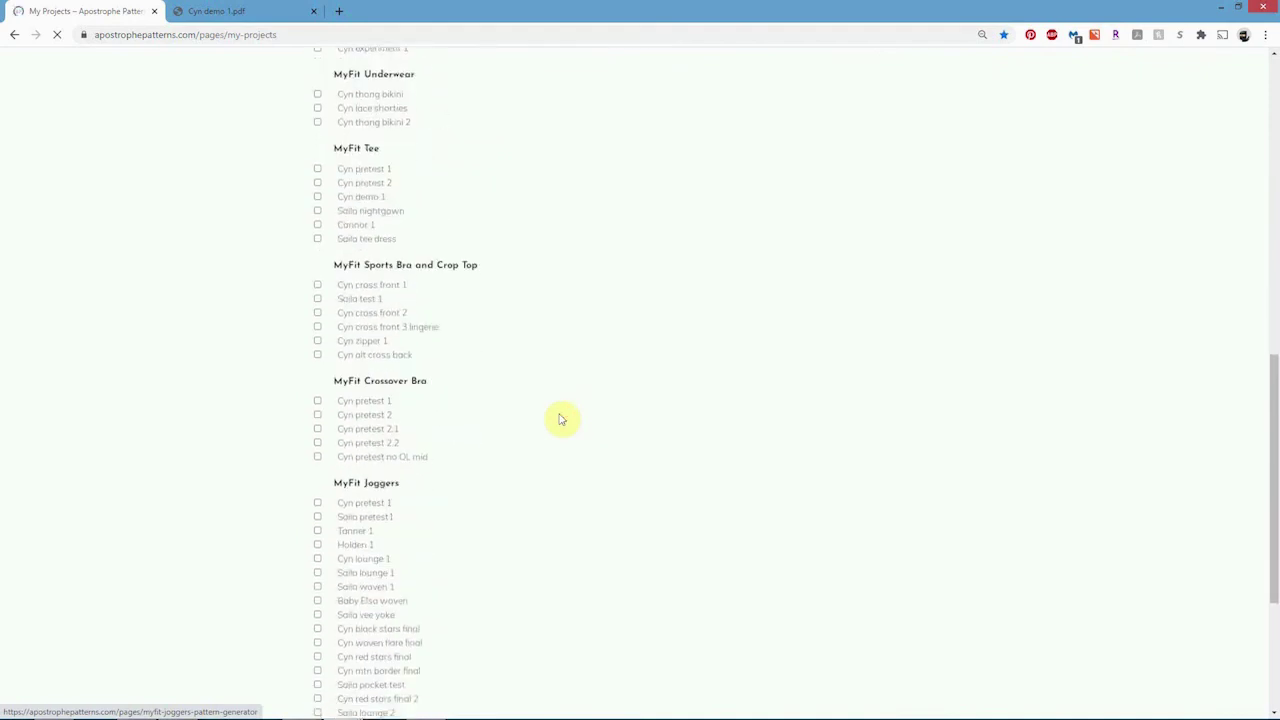
pyautogui.scroll(-3, 561, 419)
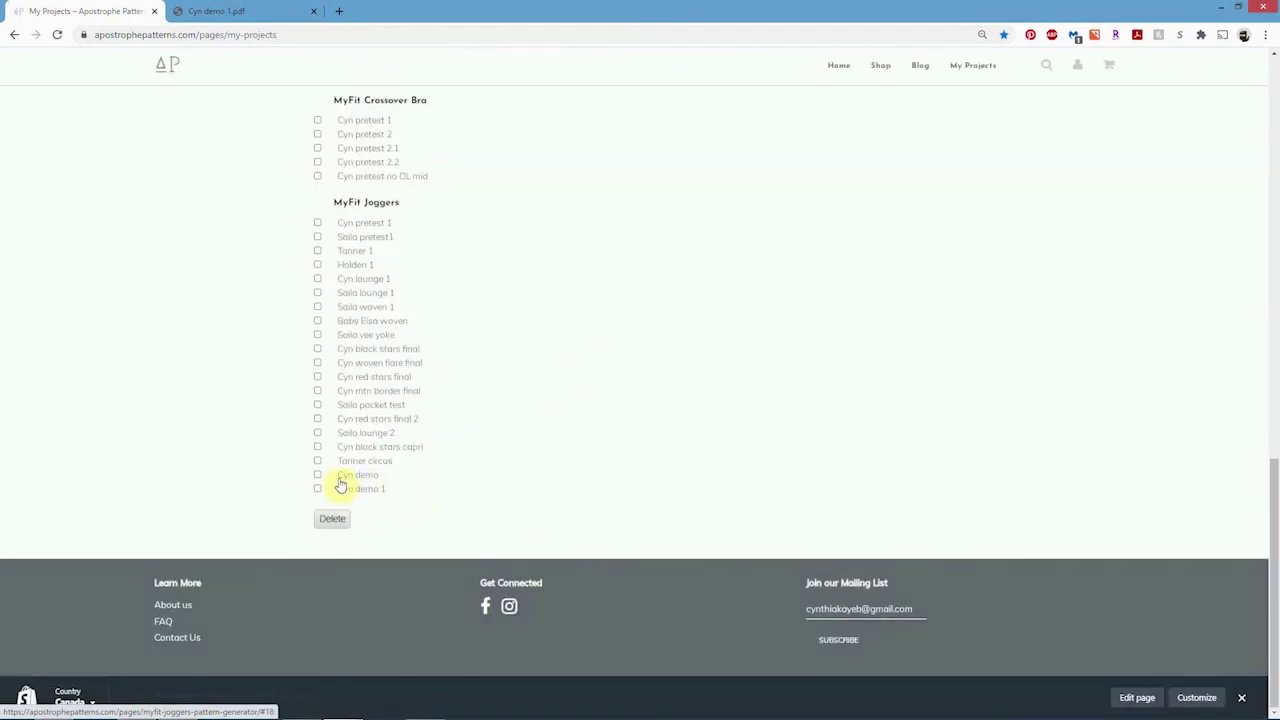